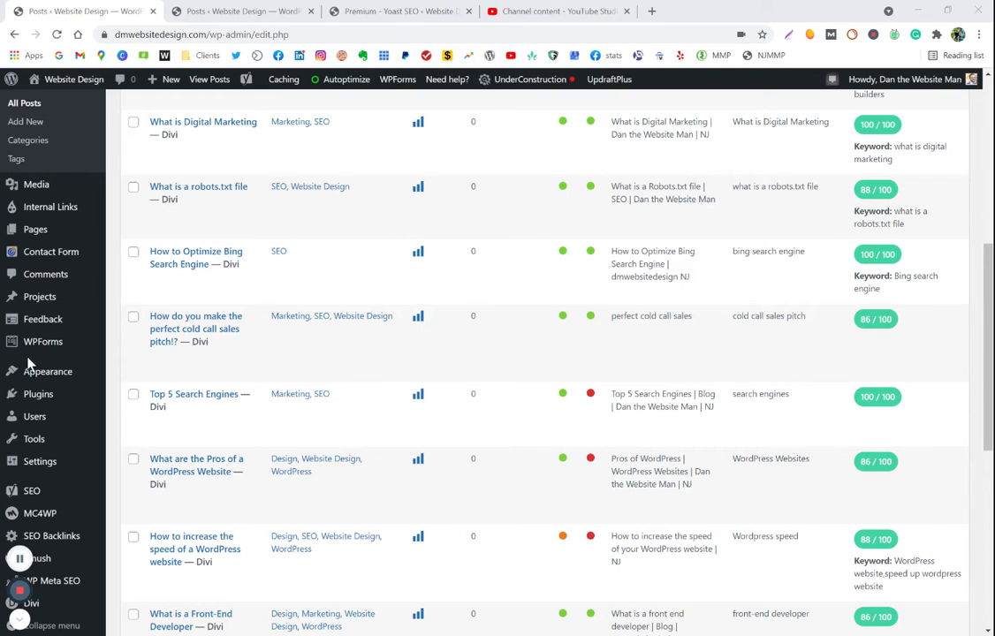
Open the installed plugins list and try to update the Smush plugin to its new version
mouse_move(78, 400)
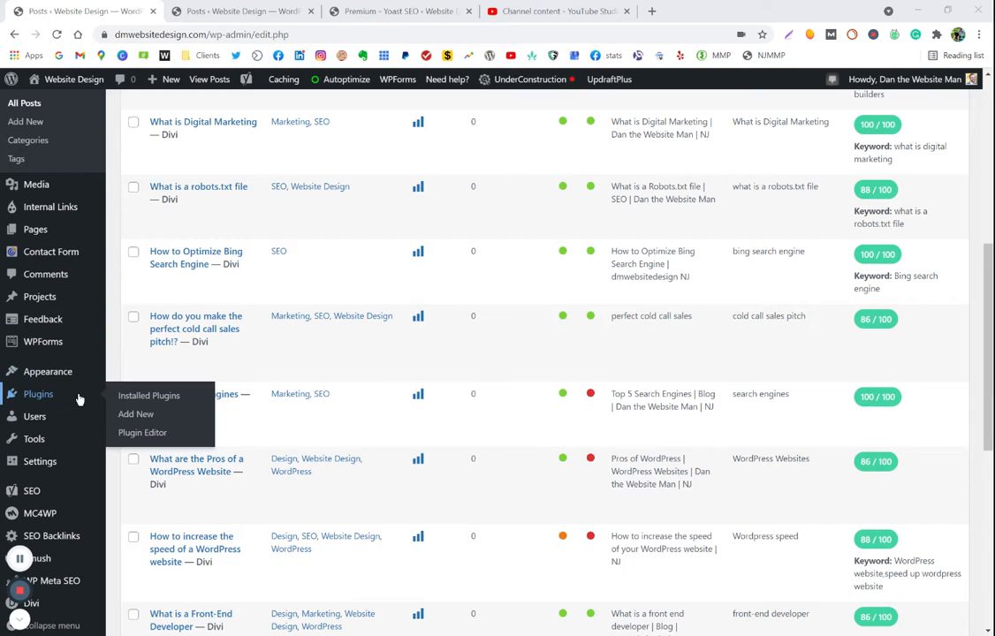
left_click(129, 400)
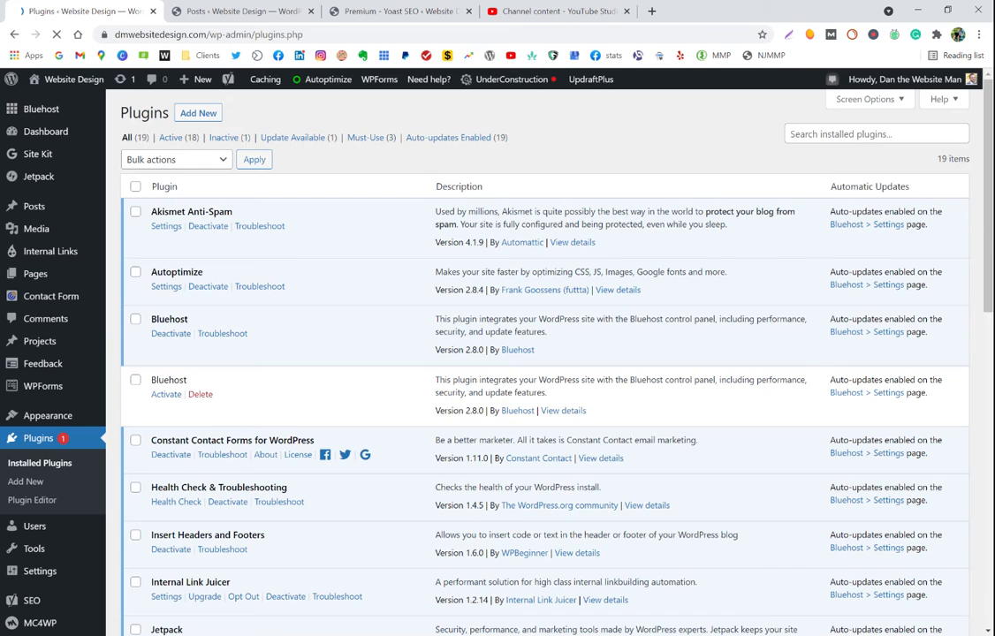
scroll(351, 466, "down", 5)
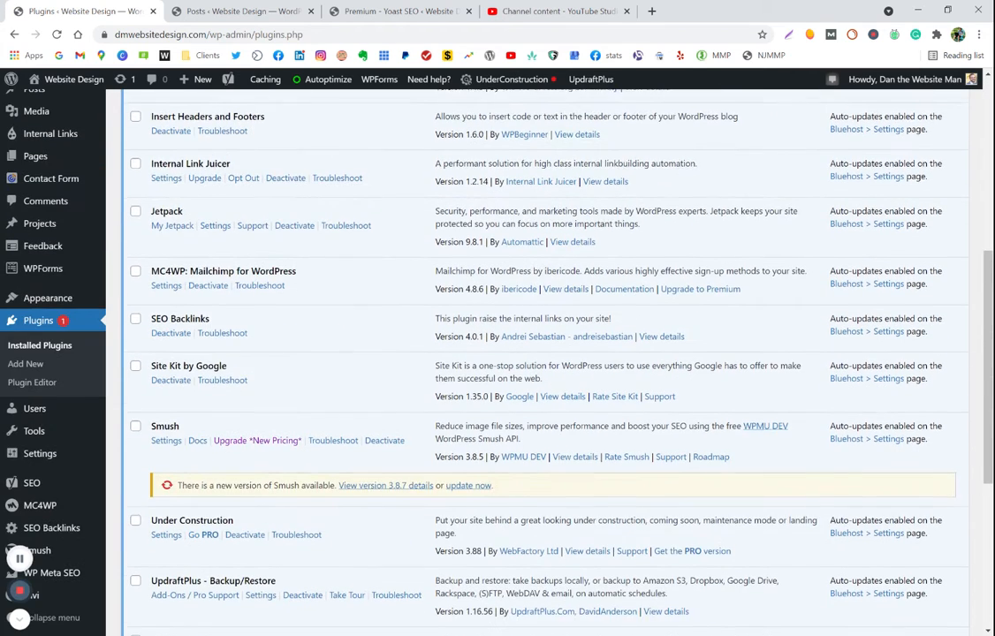
left_click(461, 479)
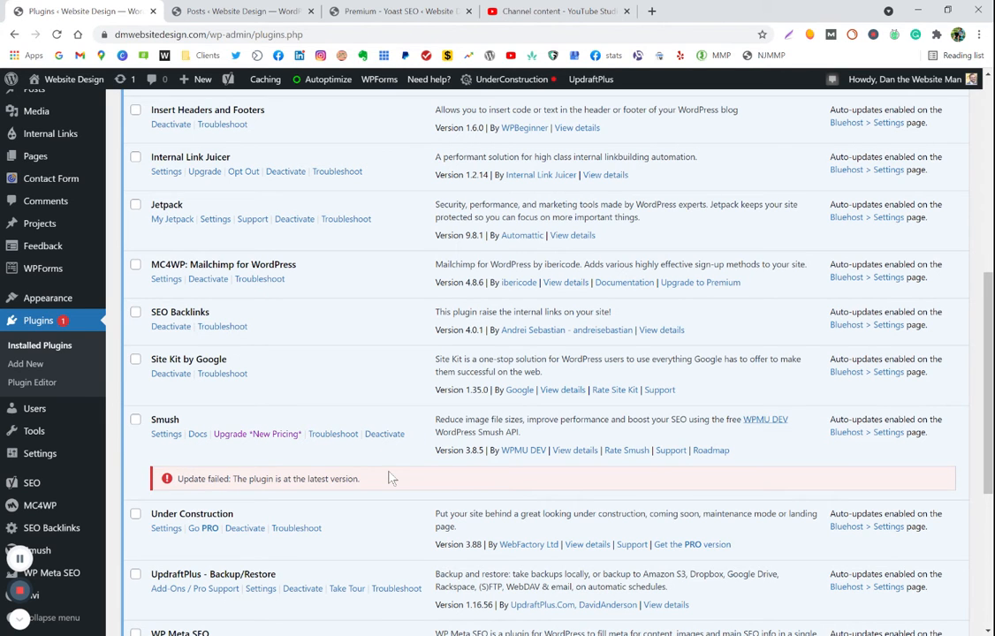
Examine the installed plugins list, including the Yoast SEO and Yoast SEO Premium entries
scroll(392, 477, "down", 1)
scroll(390, 477, "down", 2)
scroll(389, 477, "down", 1)
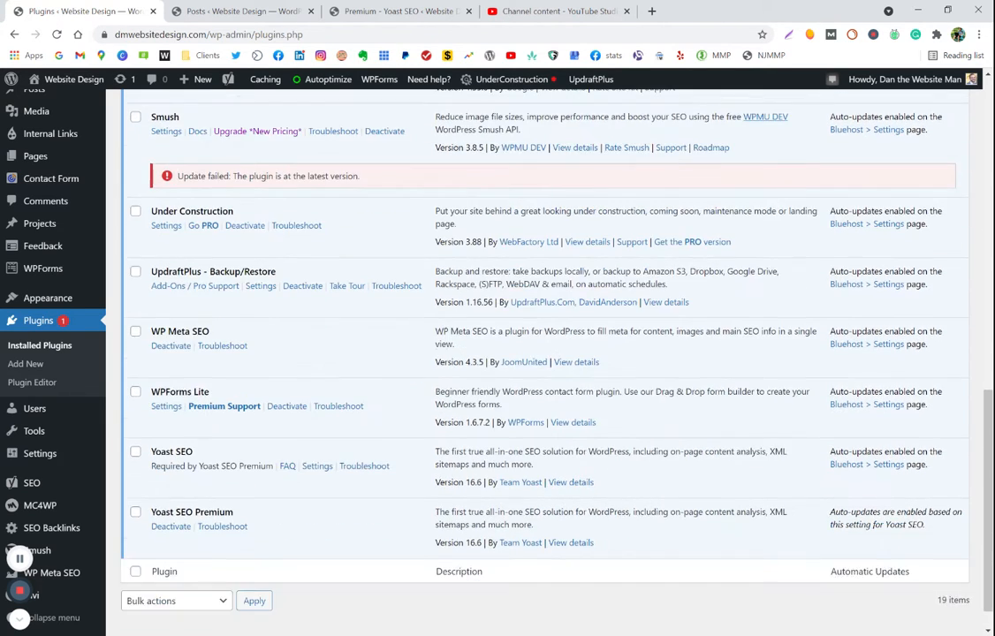
scroll(358, 179, "down", 1)
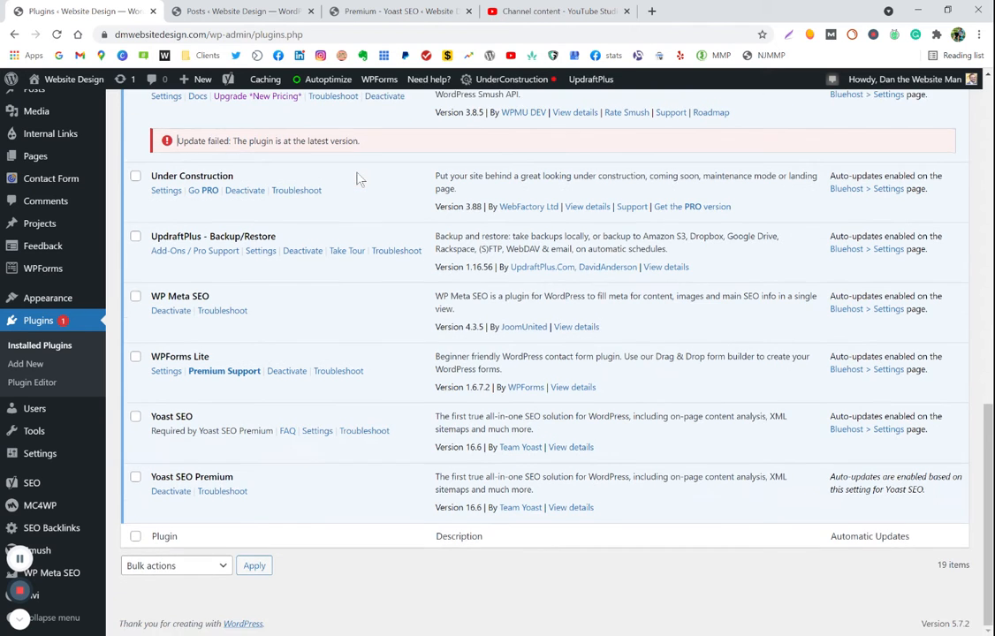
scroll(358, 180, "up", 1)
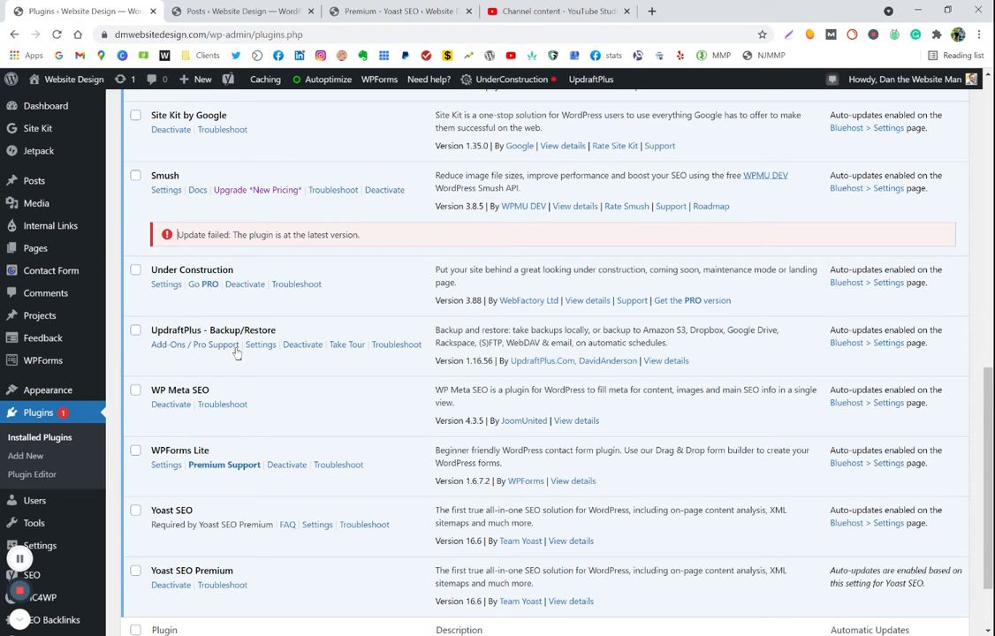
scroll(237, 353, "down", 1)
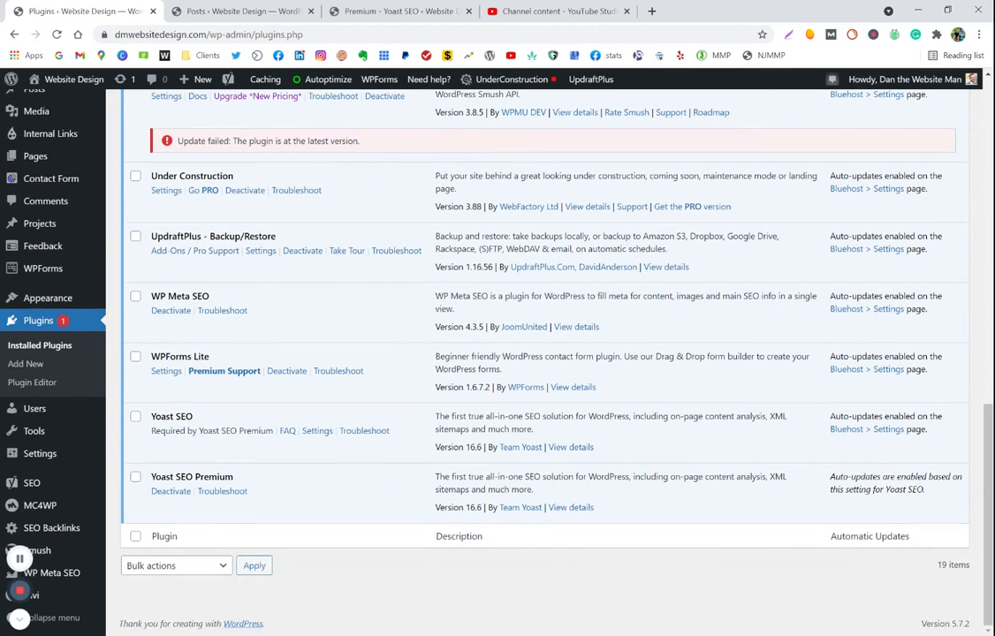
scroll(156, 123, "up", 3)
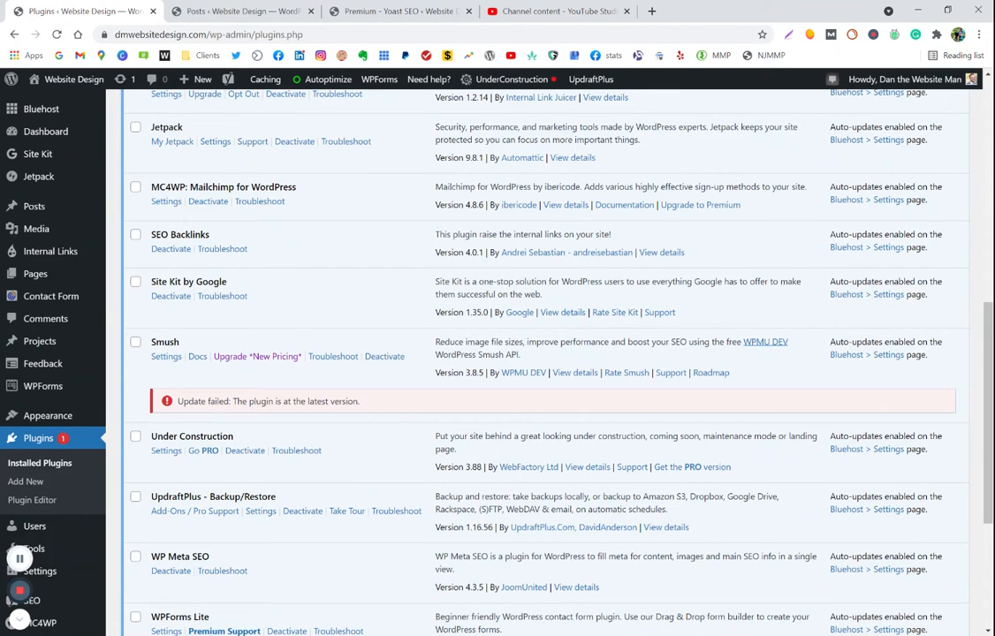
scroll(157, 353, "down", 3)
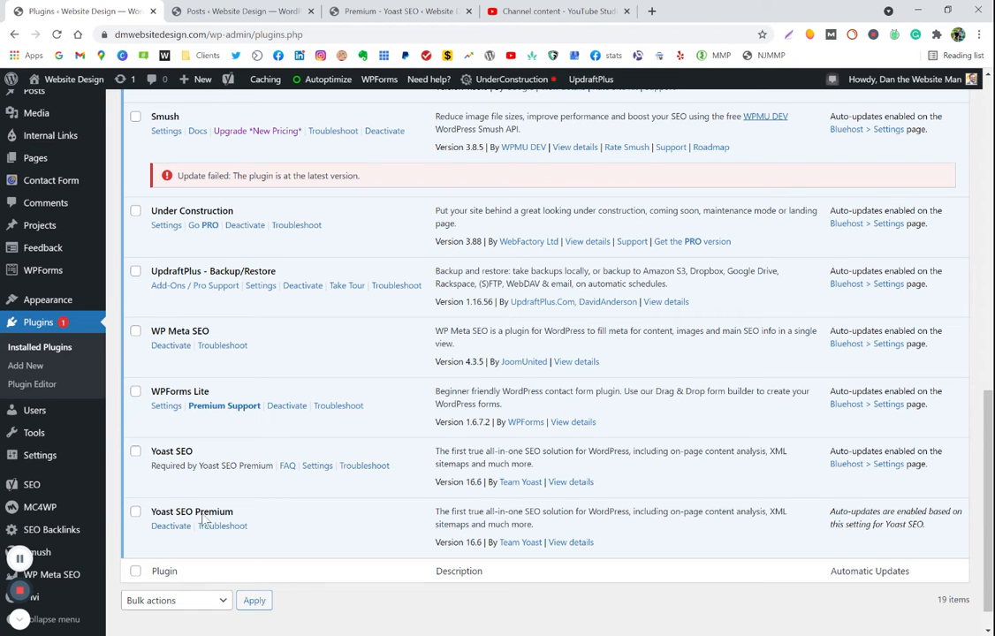
scroll(319, 530, "up", 10)
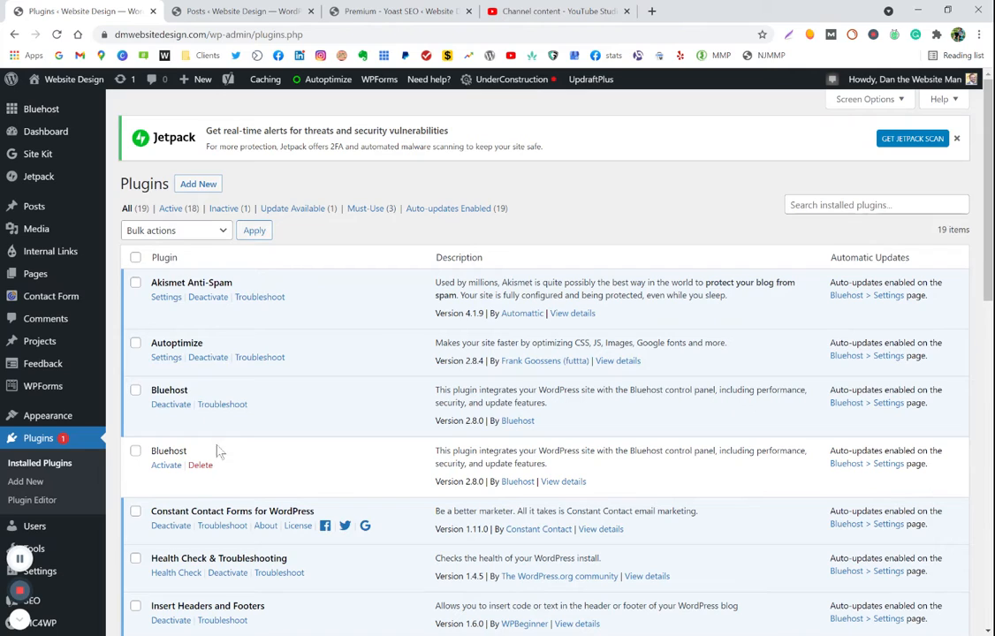
Switch to the Posts list and review the SEO and readability ratings of all the blog posts
mouse_move(4, 232)
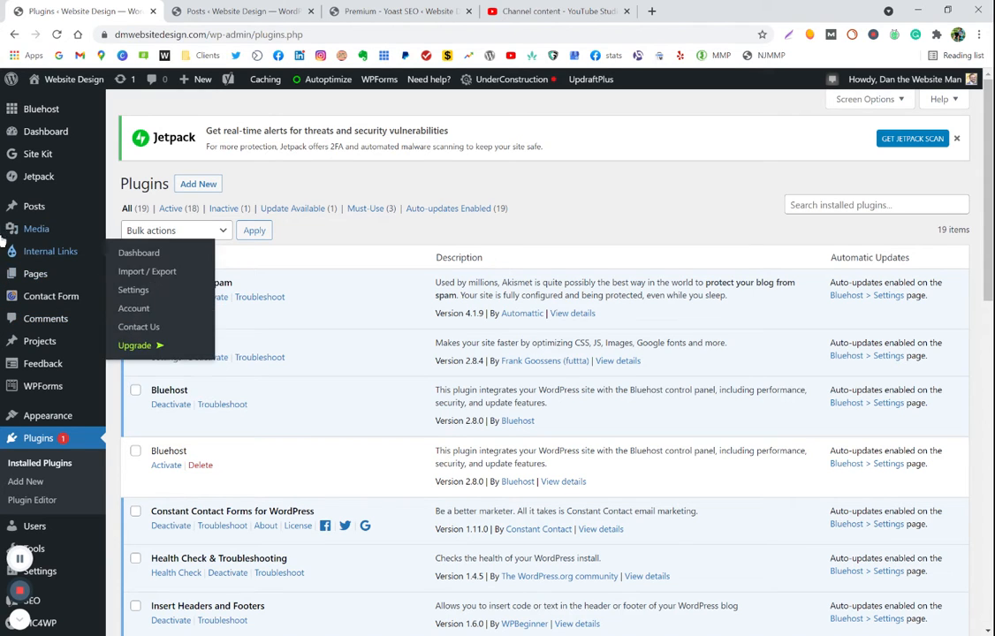
left_click(239, 10)
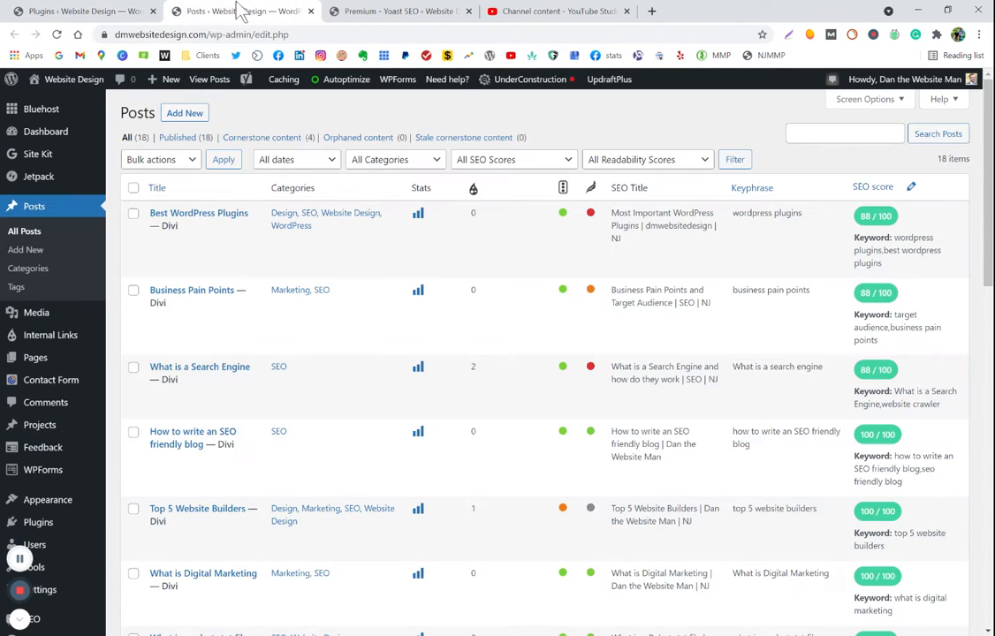
scroll(588, 403, "down", 3)
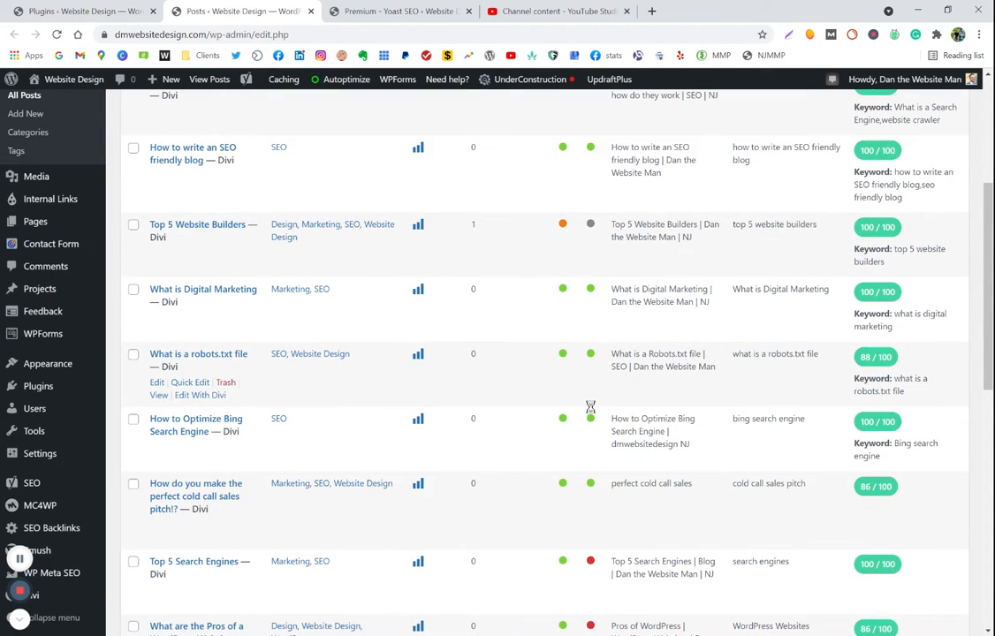
scroll(590, 404, "down", 2)
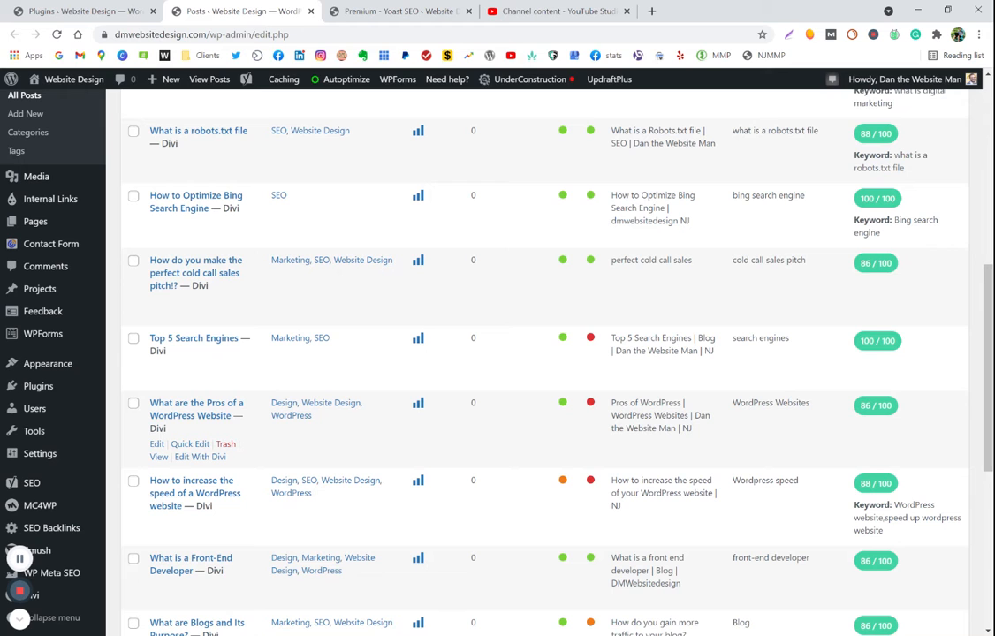
scroll(590, 415, "down", 3)
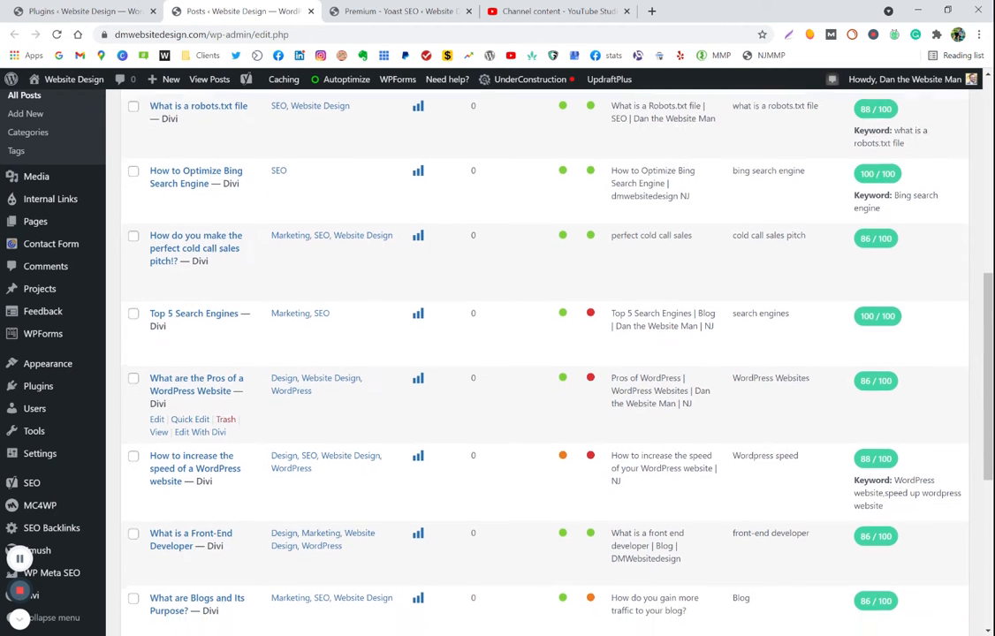
scroll(590, 406, "down", 3)
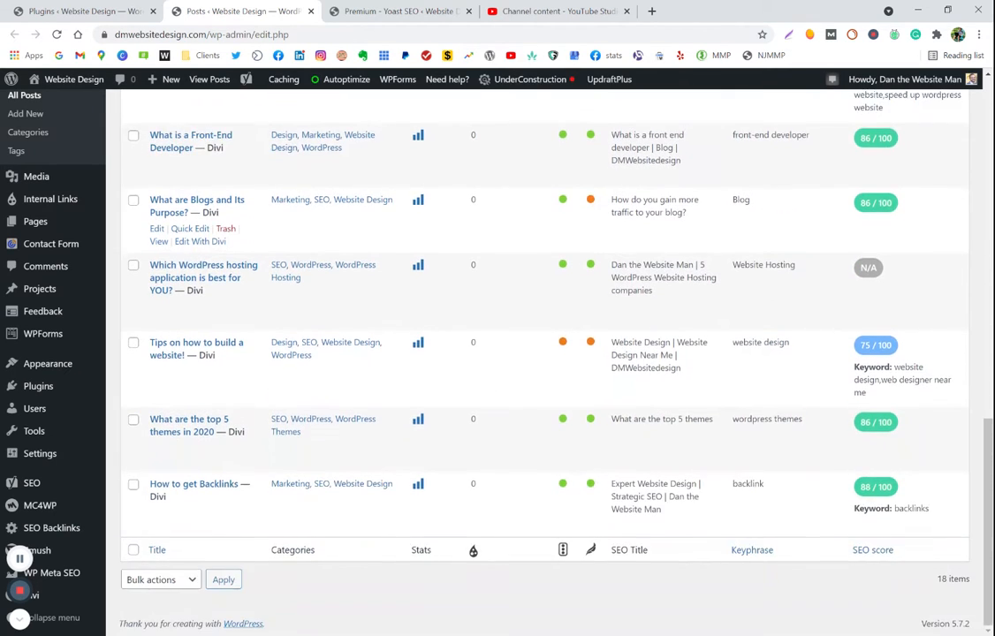
scroll(538, 353, "up", 9)
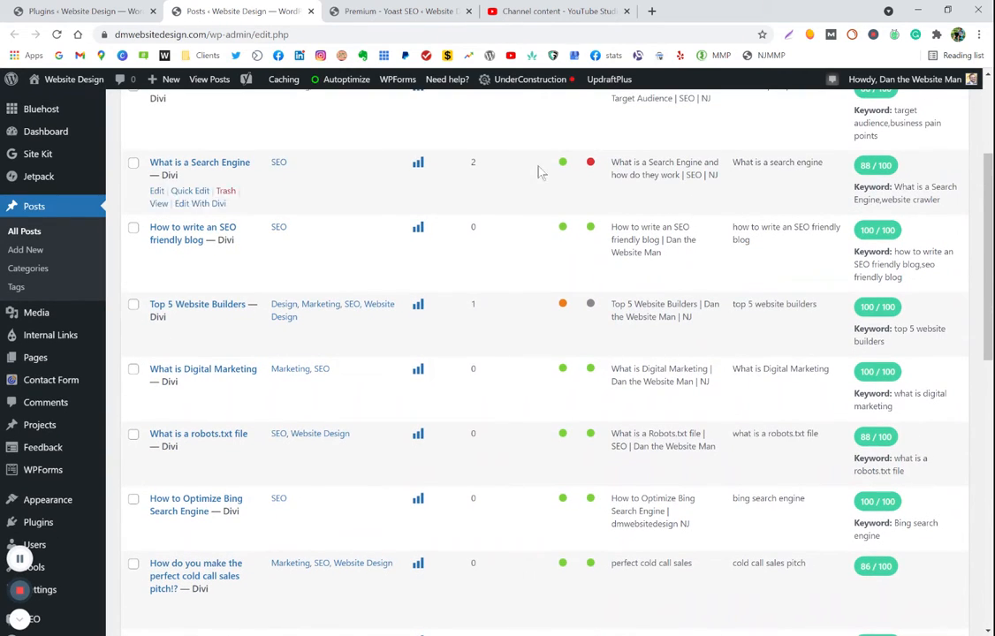
scroll(583, 208, "up", 1)
scroll(583, 208, "down", 1)
scroll(564, 206, "up", 3)
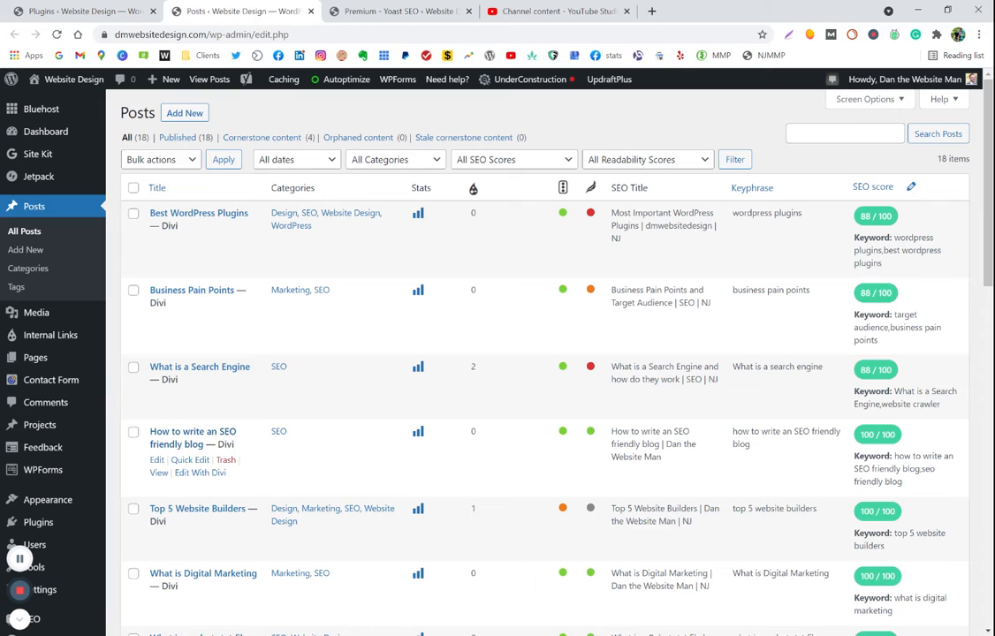
Open the "How to write an SEO friendly blog" post for editing and review its Yoast readability analysis
left_click(158, 460)
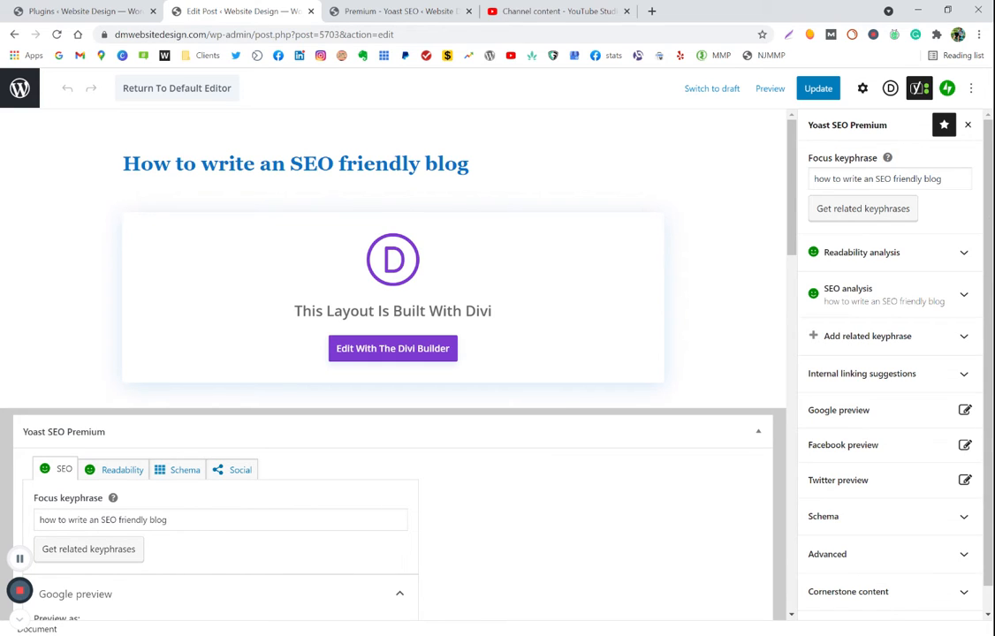
left_click(929, 253)
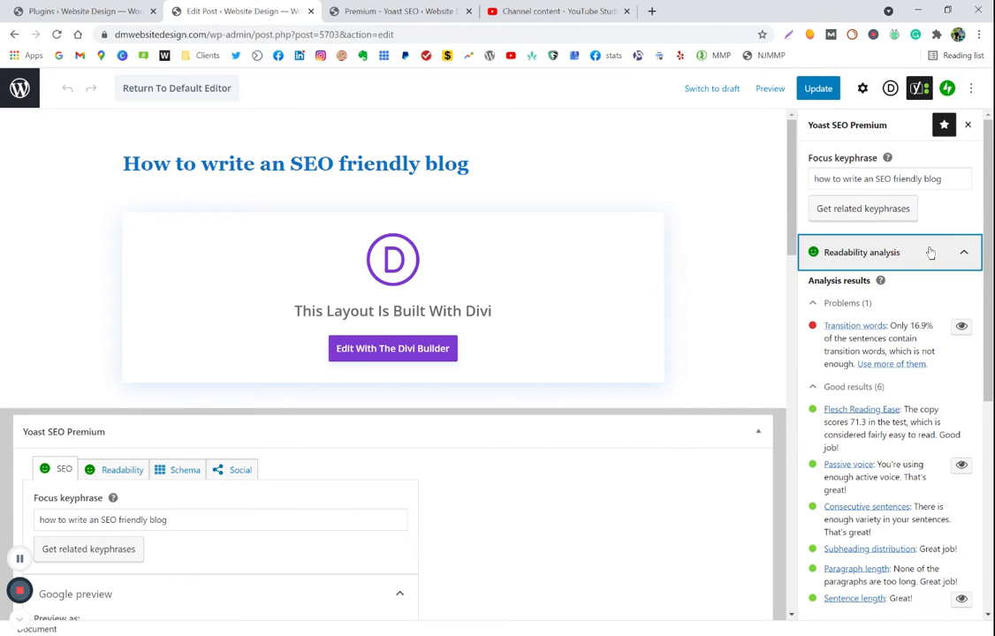
scroll(914, 367, "down", 2)
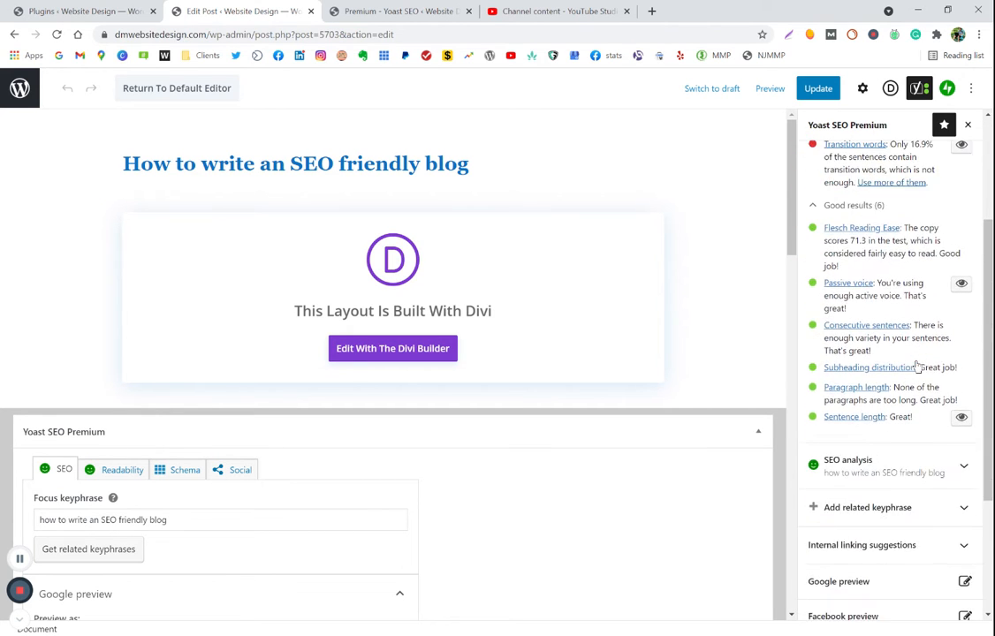
scroll(916, 364, "up", 1)
scroll(915, 366, "up", 1)
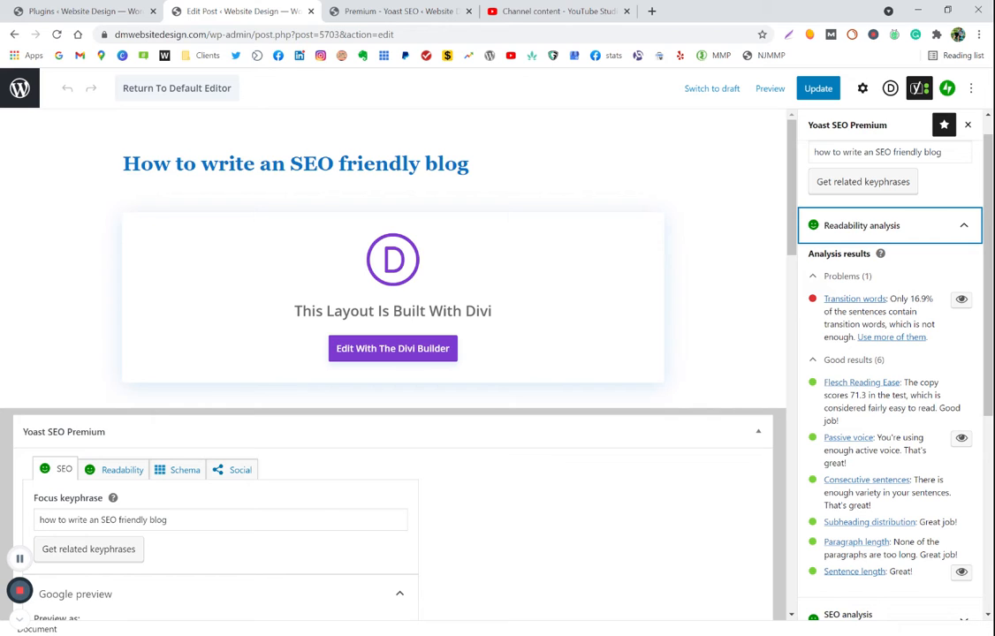
left_click(829, 223)
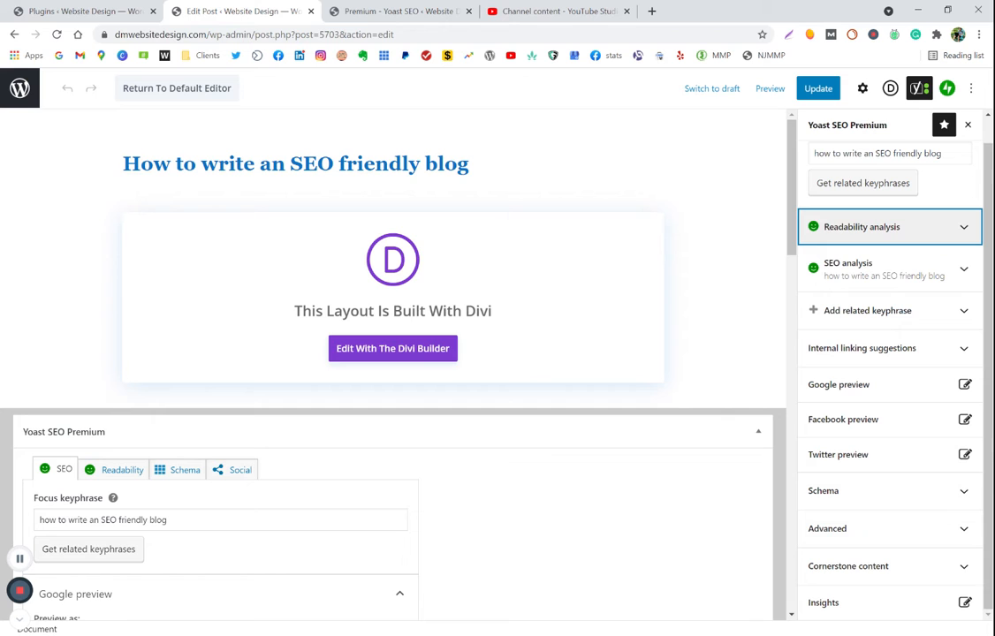
left_click(861, 241)
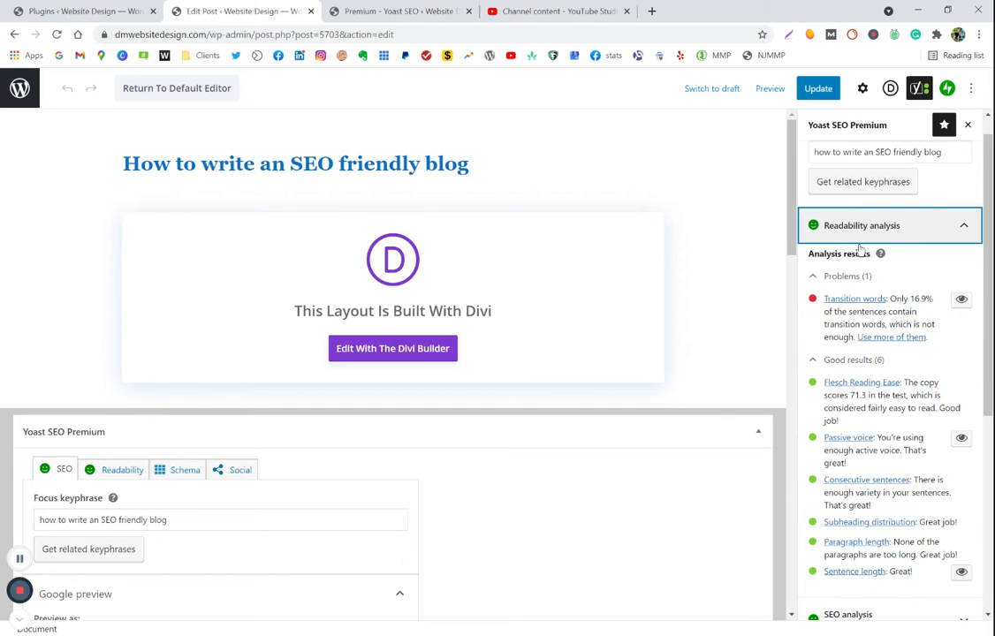
left_click(860, 241)
Review the post's Yoast SEO analysis, and look through its internal linking suggestions
left_click(866, 283)
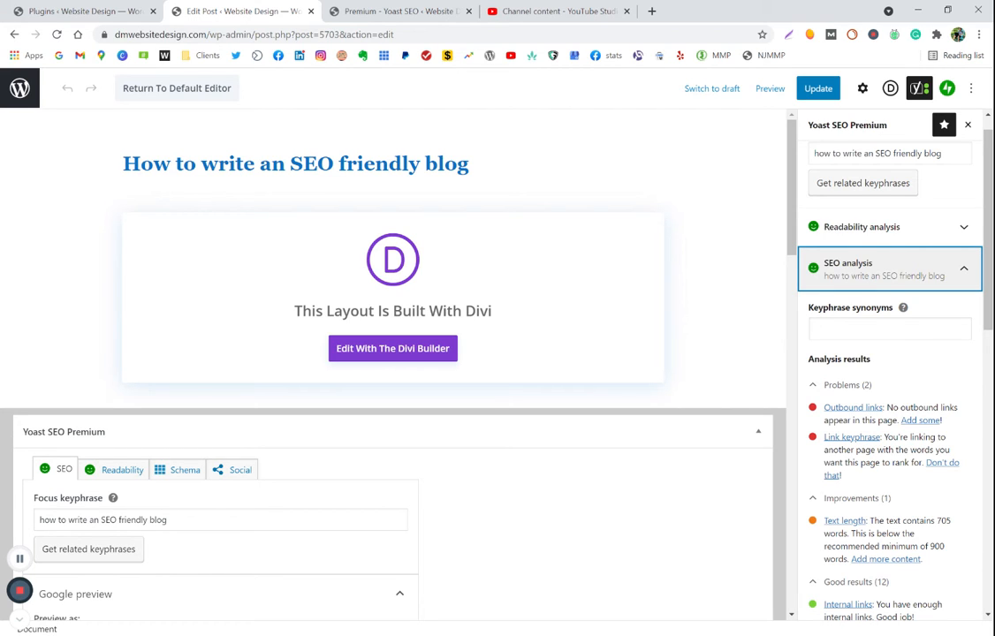
left_click(866, 281)
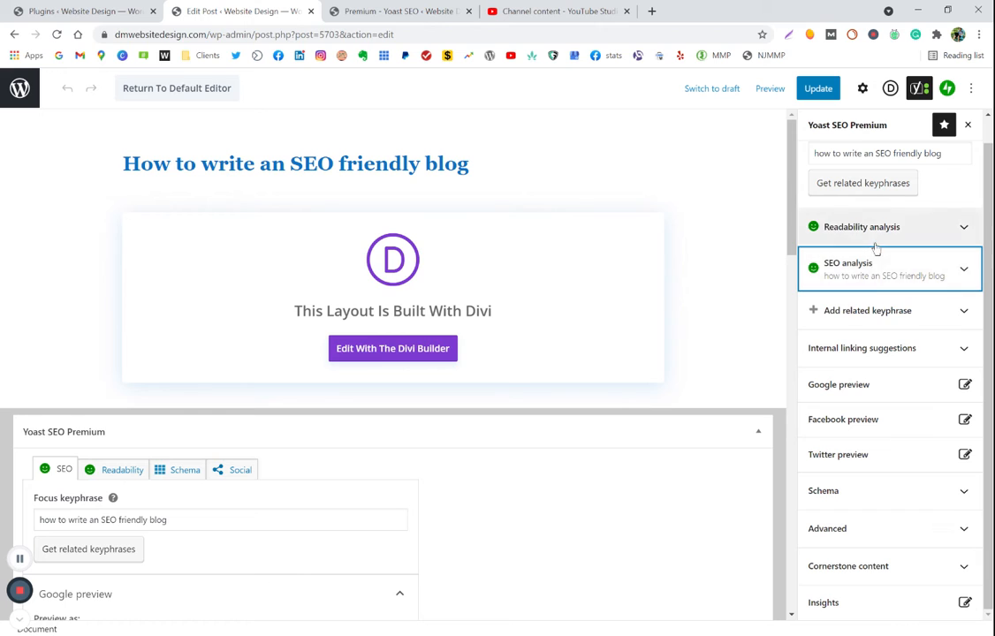
left_click(874, 347)
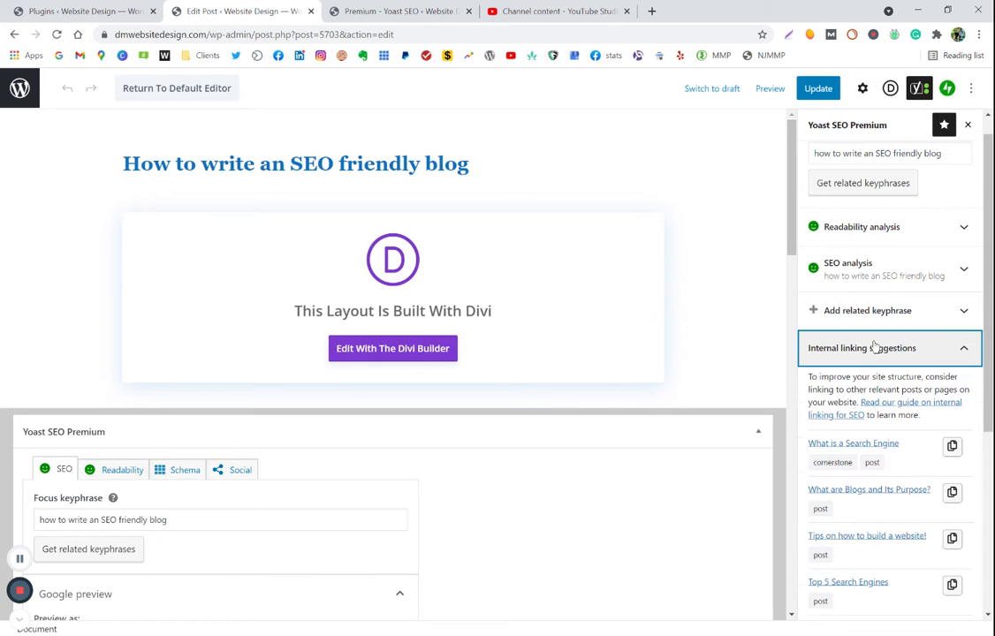
scroll(873, 347, "down", 3)
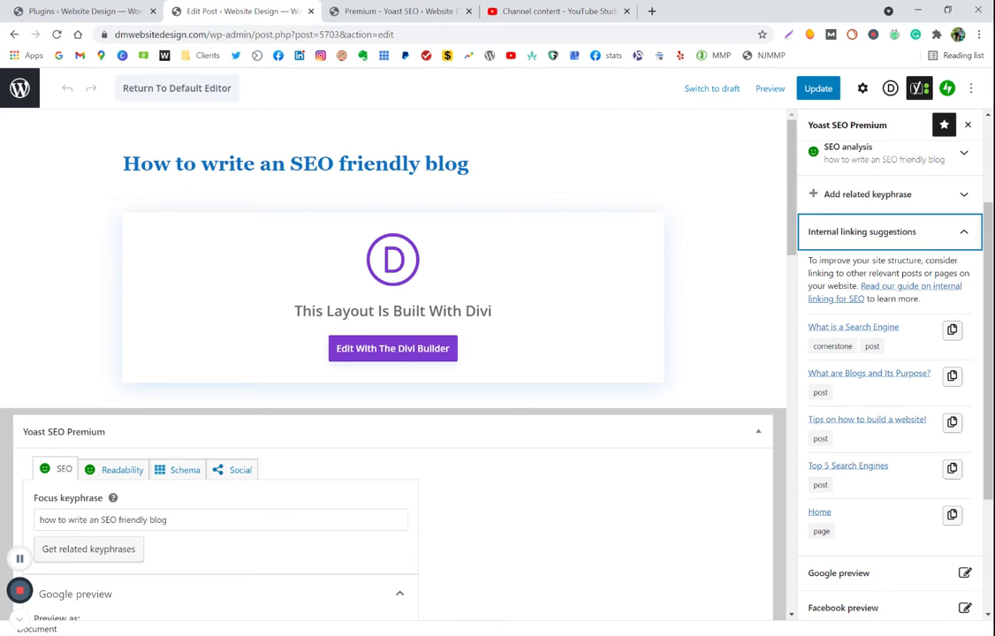
View the post's Yoast Insights on prominent words and estimated reading time, and return to the post
scroll(393, 353, "down", 3)
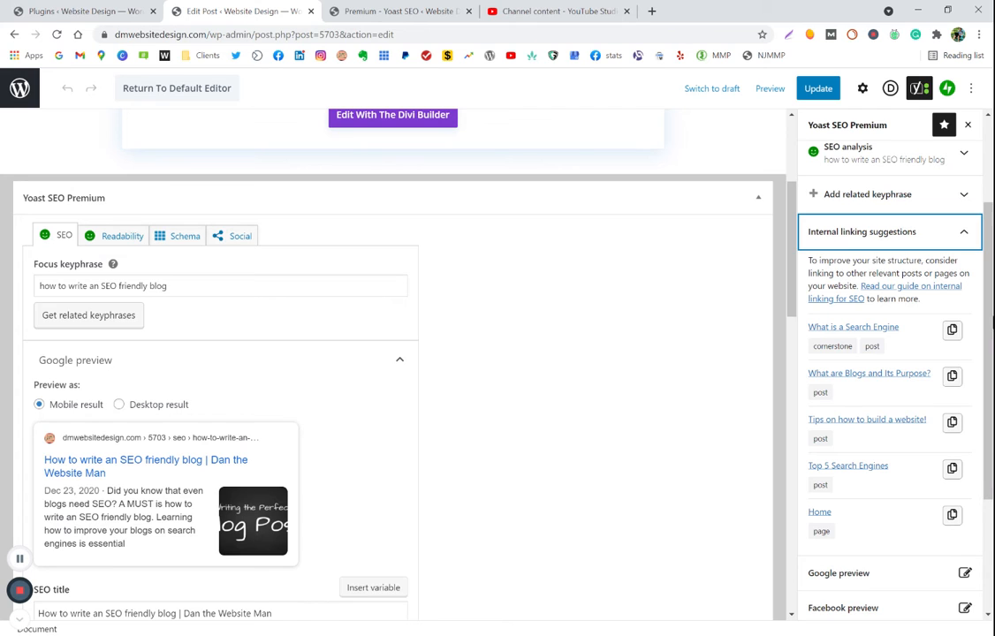
scroll(943, 473, "down", 2)
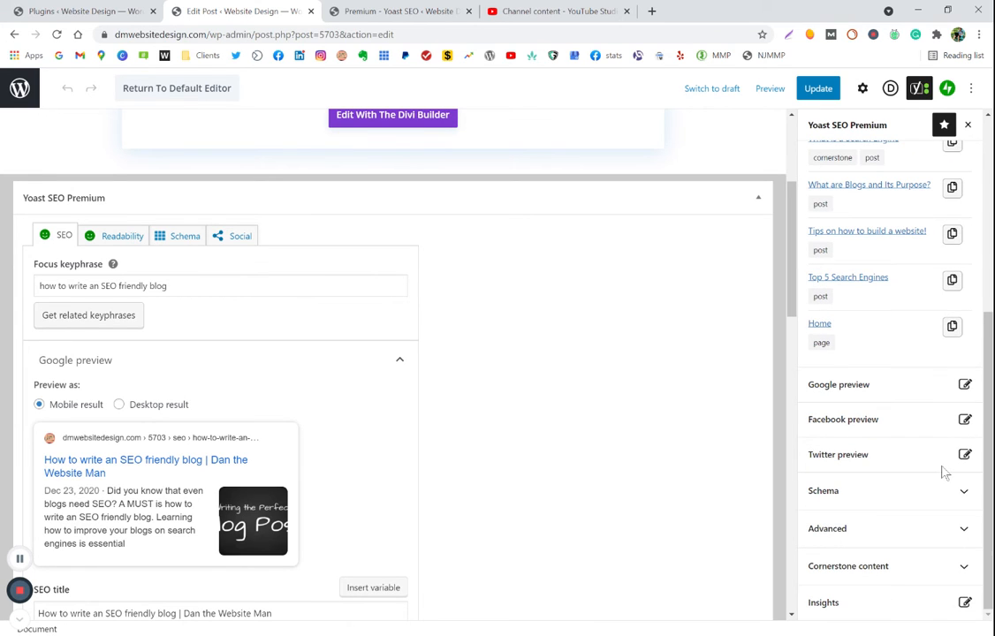
left_click(887, 603)
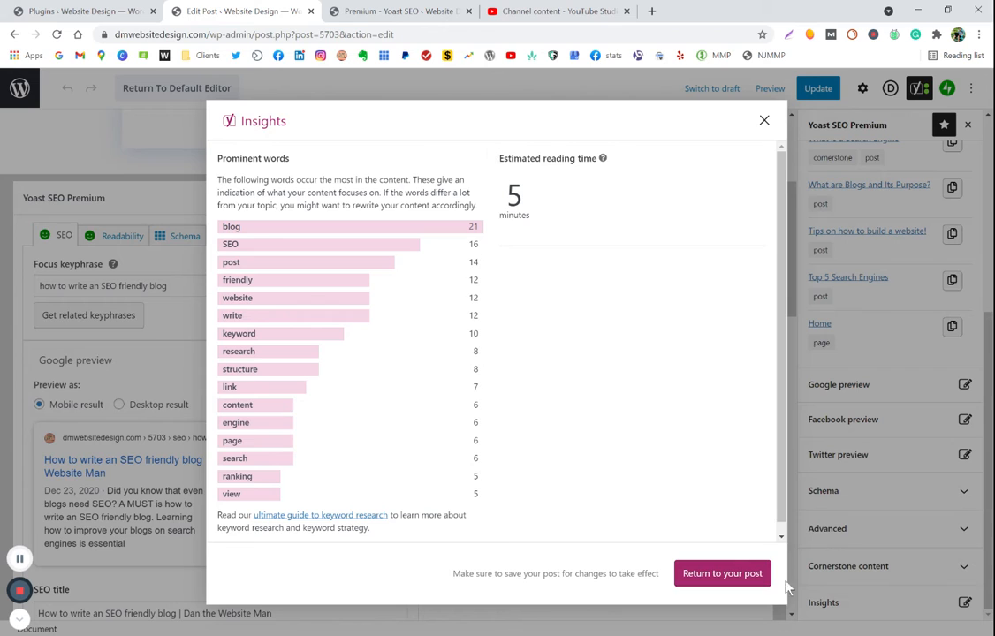
left_click(698, 576)
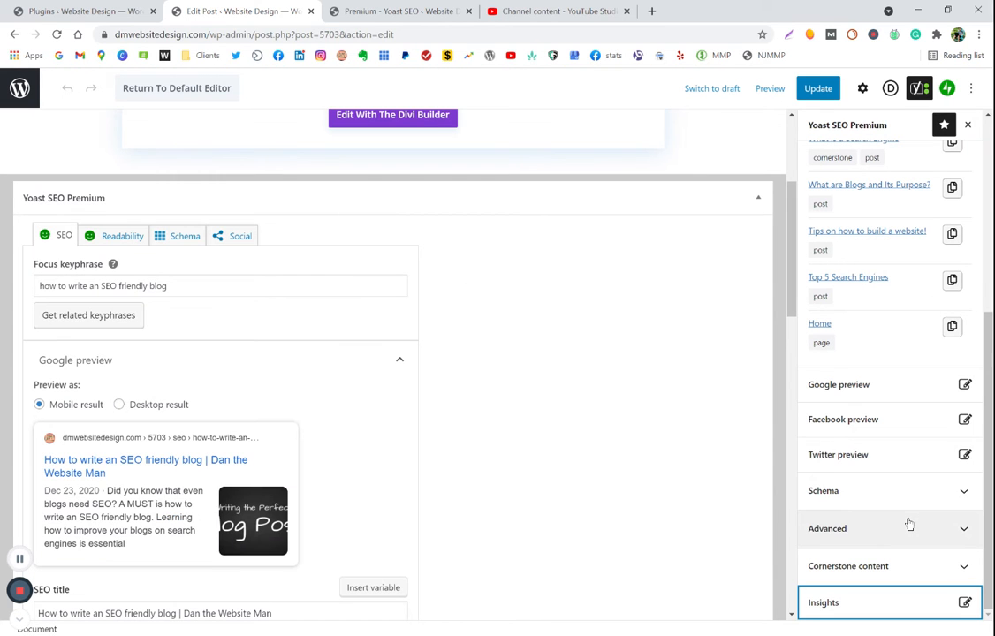
Expand the post's cornerstone content settings and examine the option to mark it as cornerstone content
left_click(888, 569)
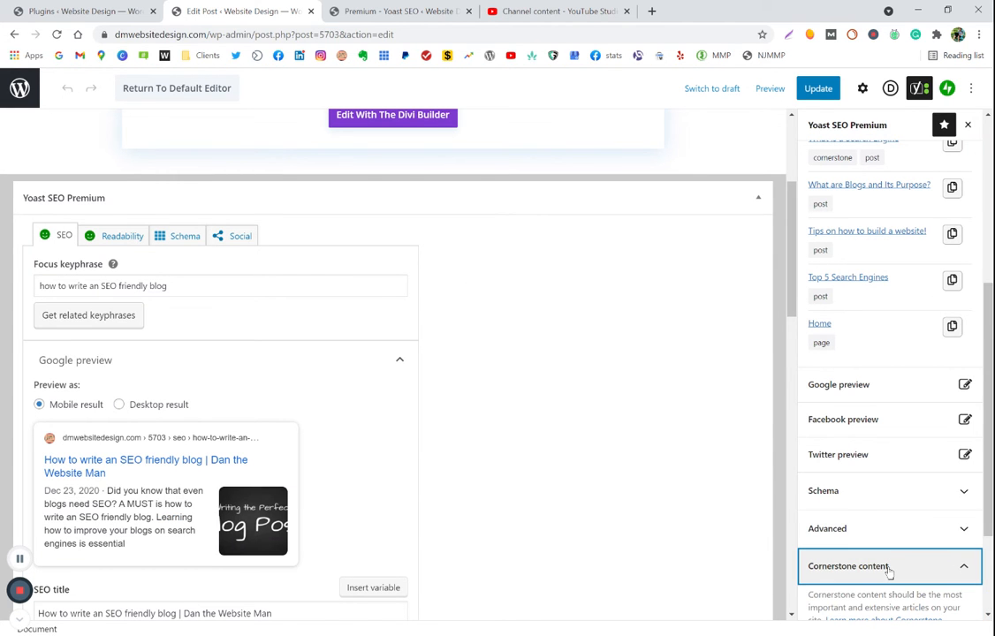
scroll(888, 572, "up", 2)
scroll(888, 573, "down", 4)
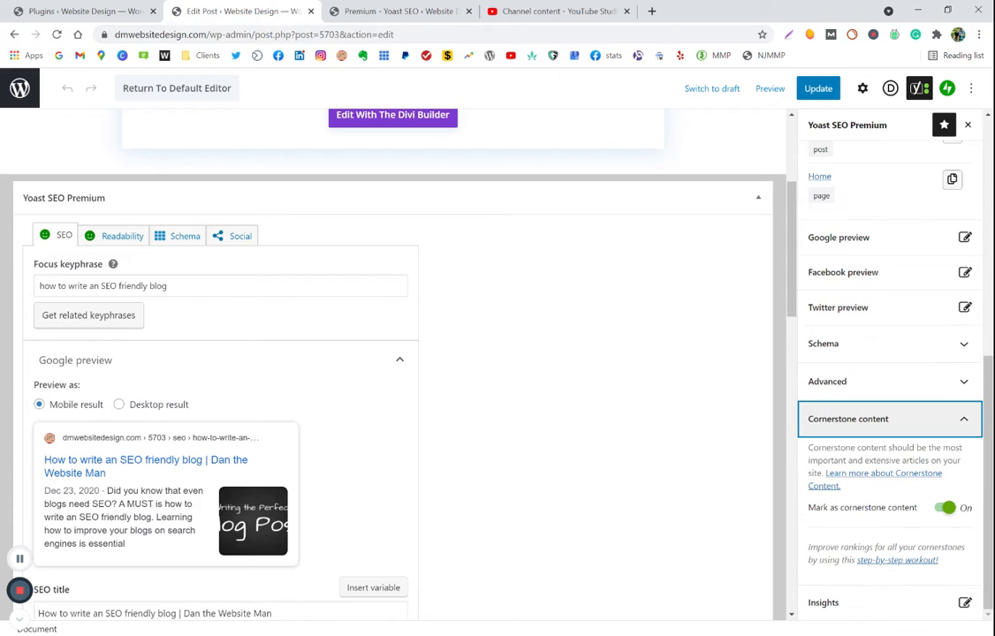
Return to the list of all blog posts and review their SEO scores, readability ratings and keyphrases
scroll(889, 367, "up", 10)
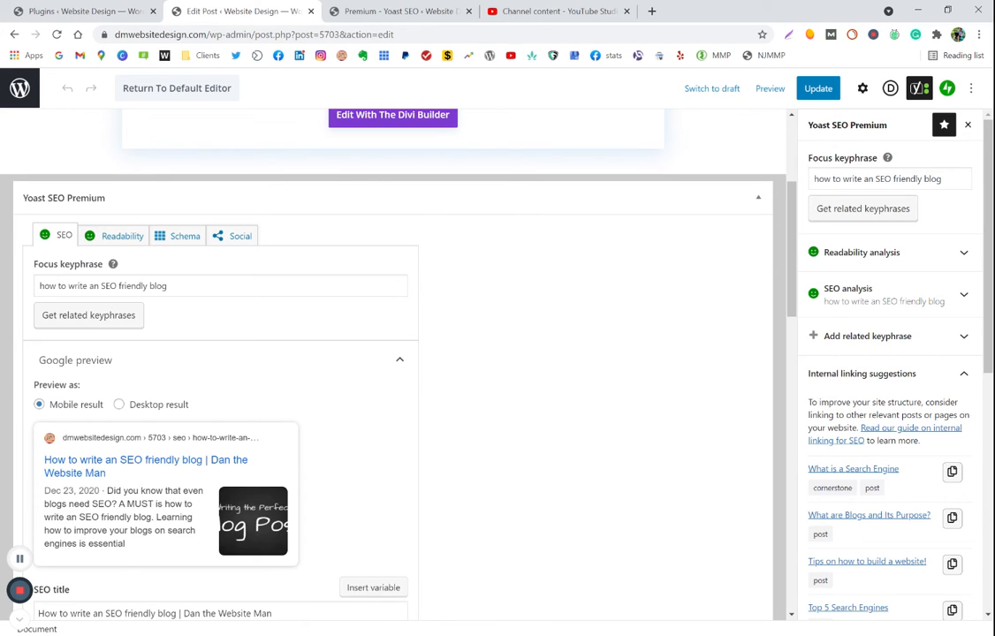
left_click(35, 104)
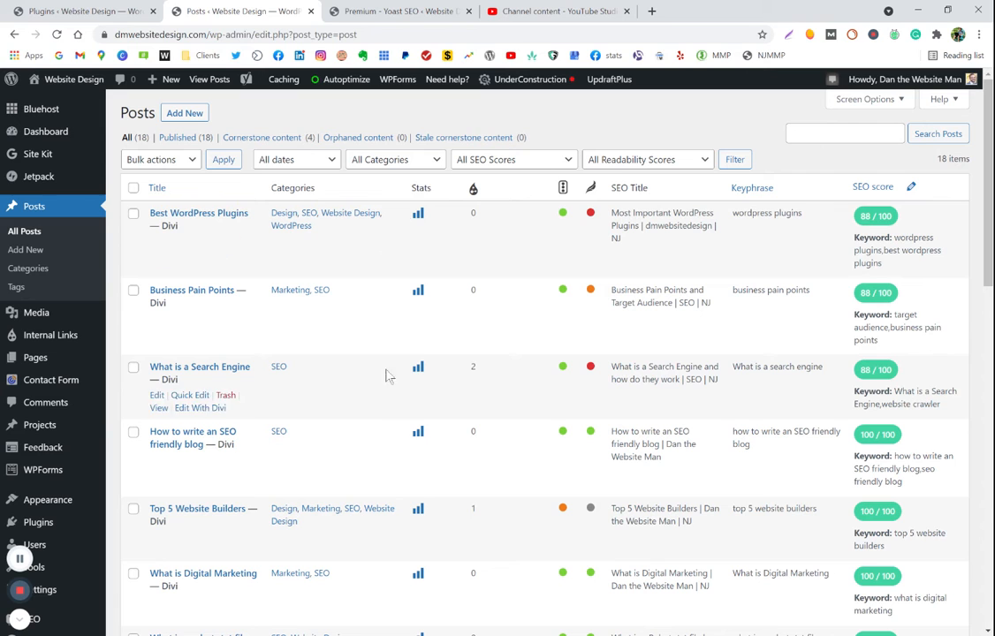
scroll(593, 453, "down", 5)
scroll(595, 454, "down", 4)
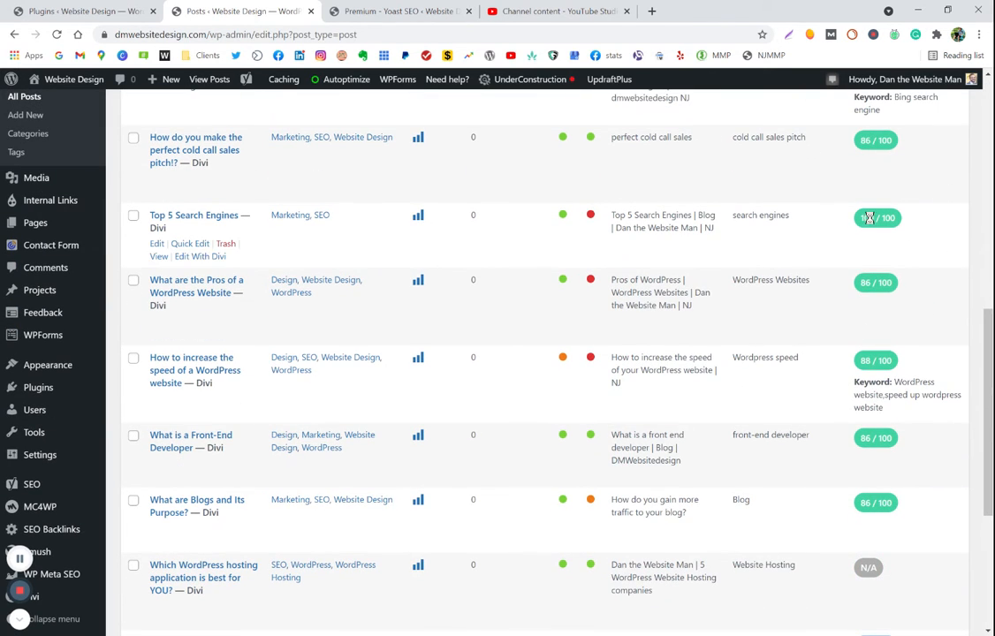
scroll(671, 345, "down", 2)
double_click(742, 381)
left_click_drag(725, 425, 769, 467)
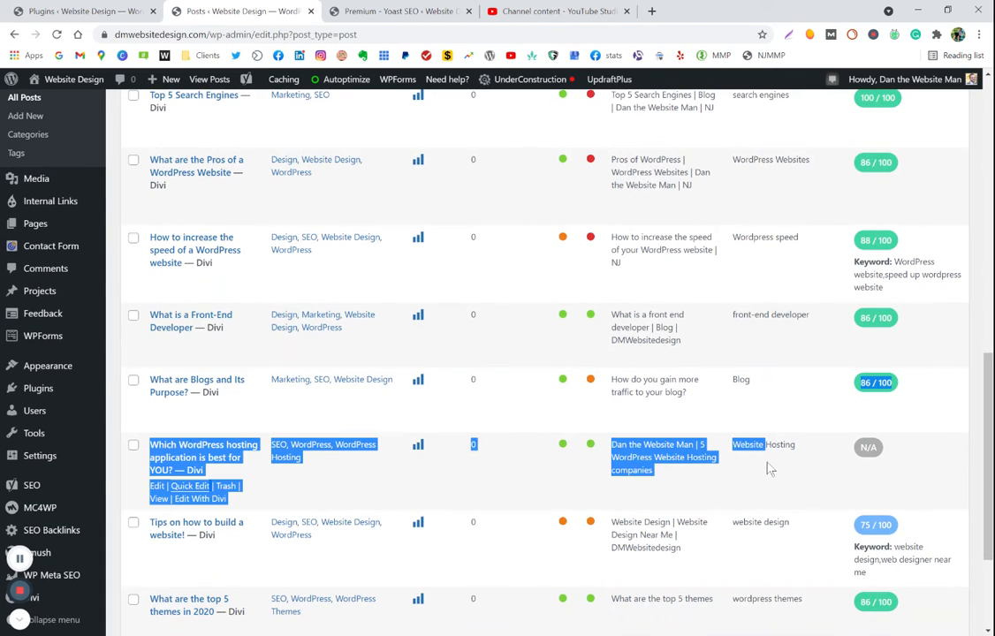
left_click(768, 467)
scroll(769, 467, "down", 3)
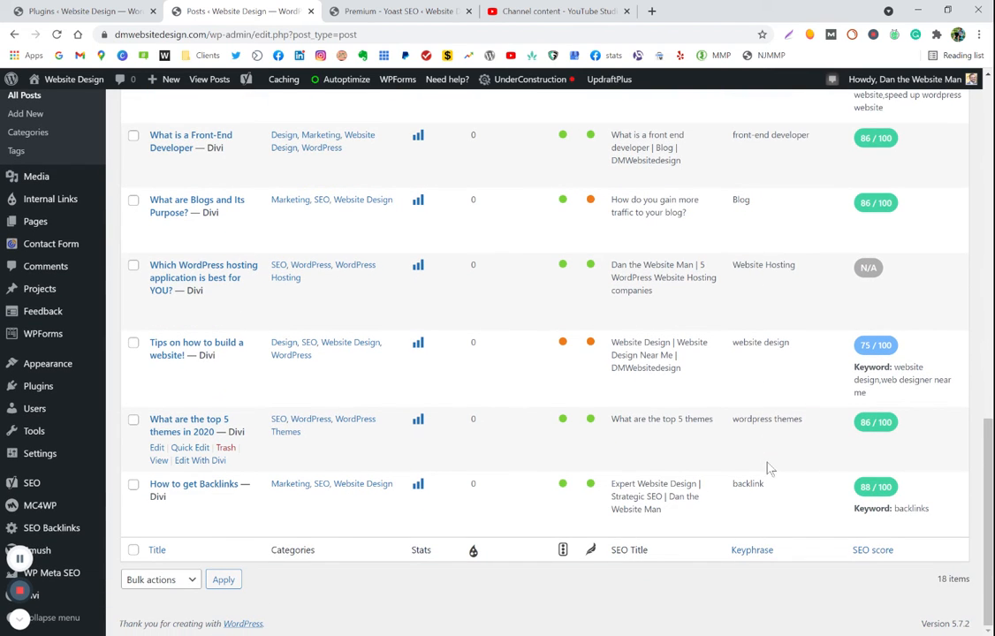
scroll(547, 415, "up", 15)
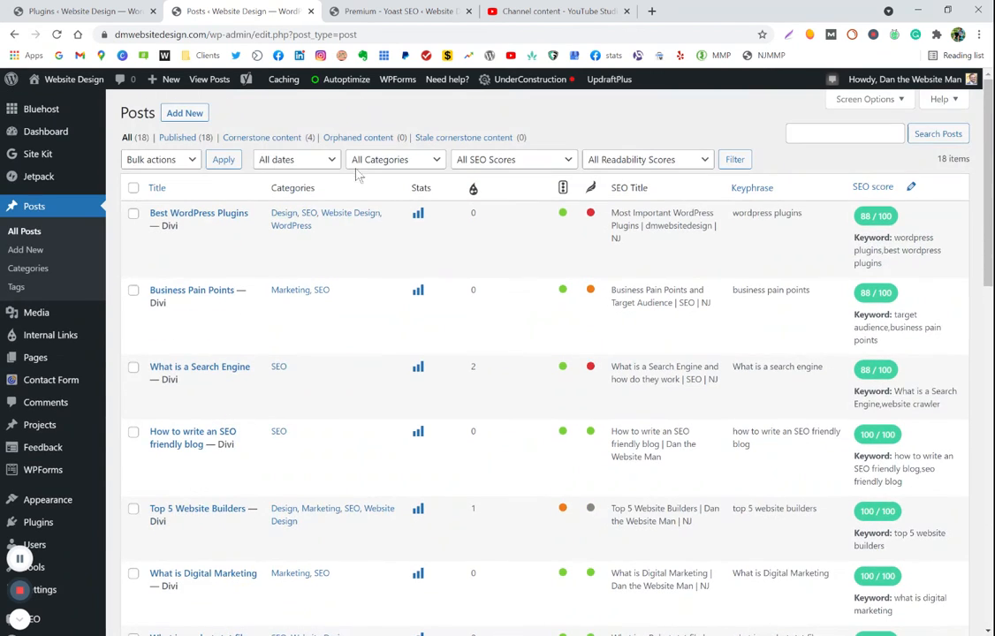
Filter the posts to cornerstone content and open the "What is Digital Marketing" post for editing
left_click(281, 139)
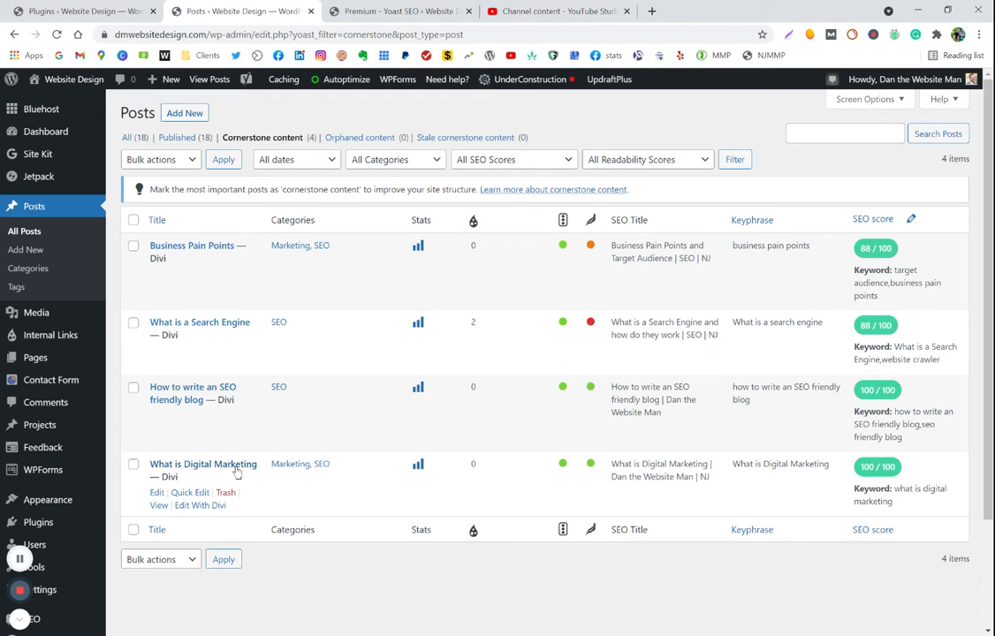
left_click(157, 493)
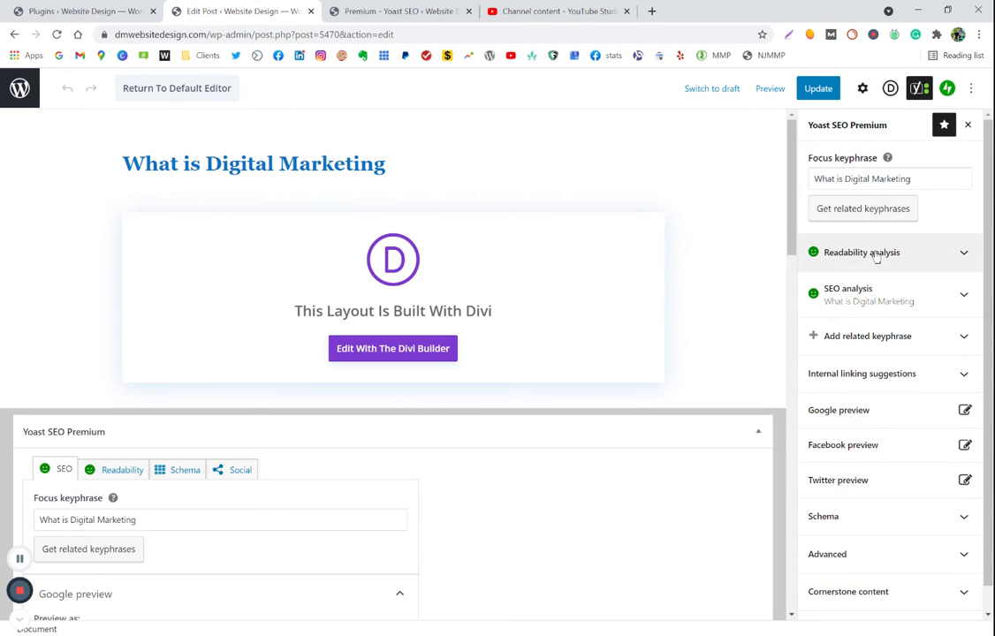
Expand the post's cornerstone content settings and switch the cornerstone marking off and back on
scroll(876, 256, "down", 1)
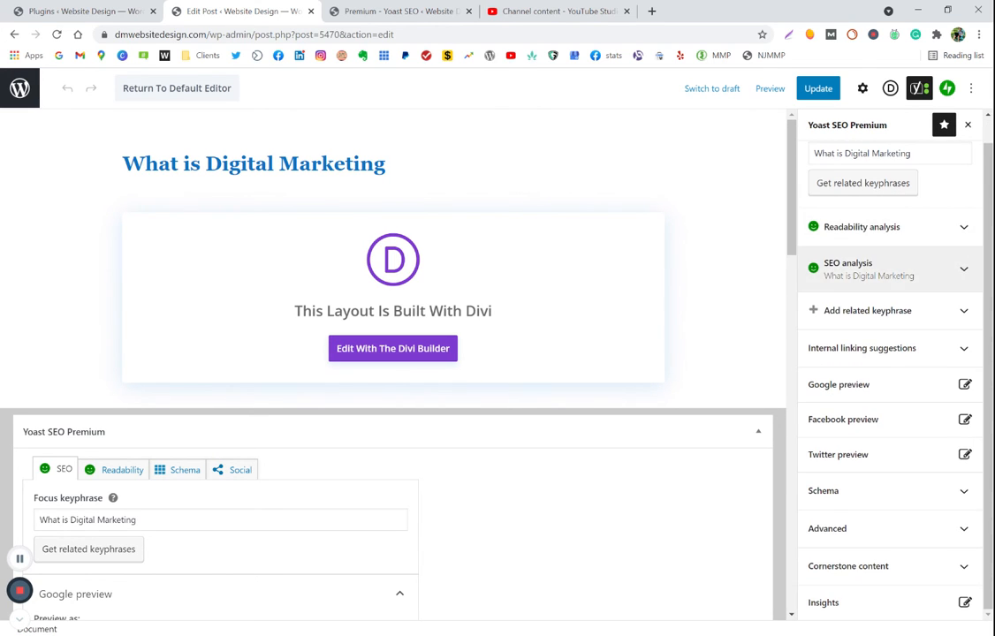
left_click(894, 568)
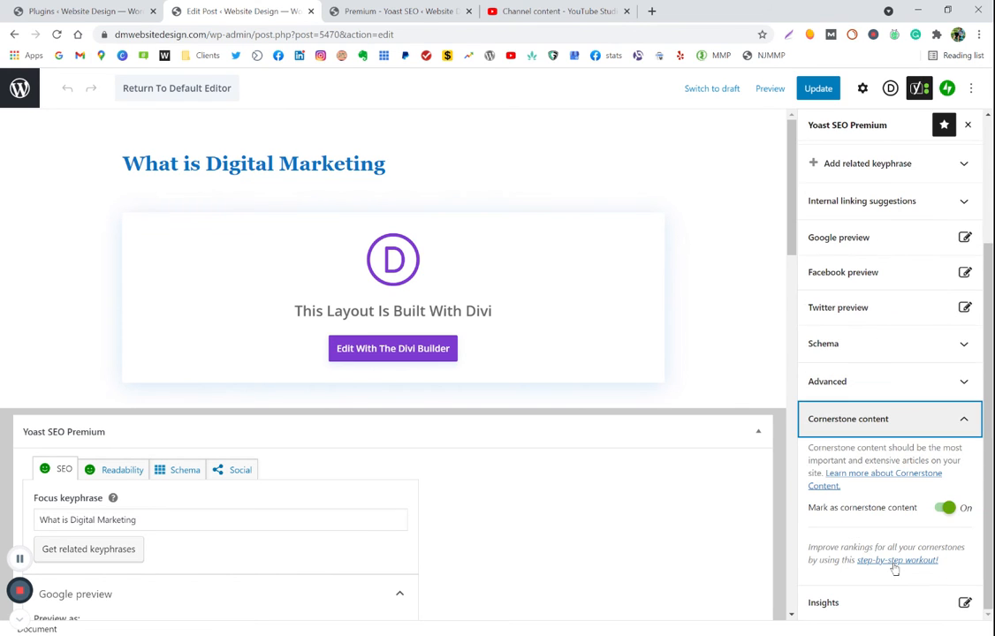
left_click(947, 515)
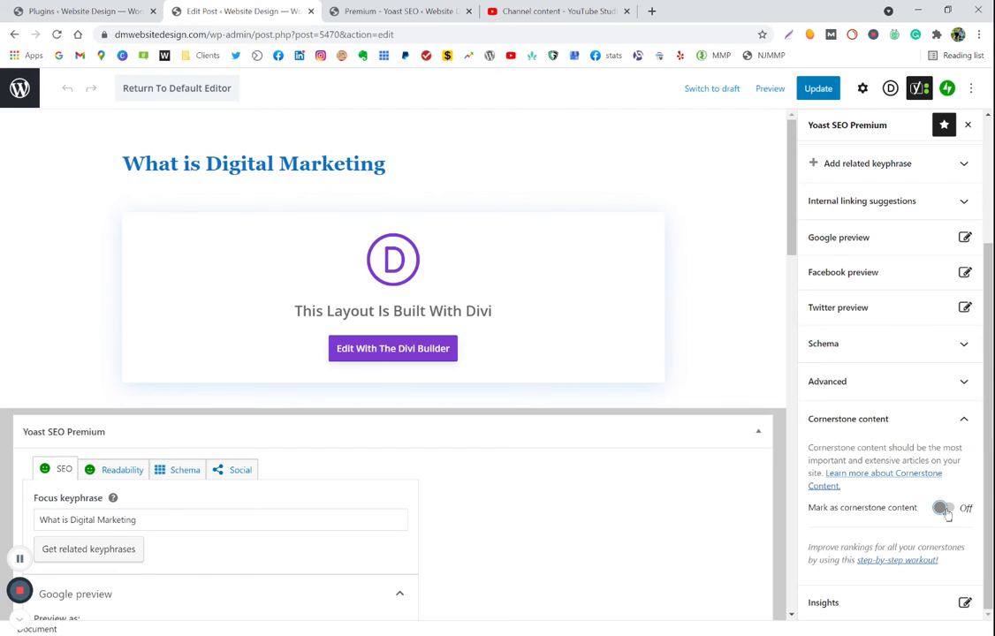
left_click(946, 514)
Get related keyphrases for the focus keyphrase "What is Digital Marketing", examine their volumes and trends, and close the results
scroll(890, 364, "up", 3)
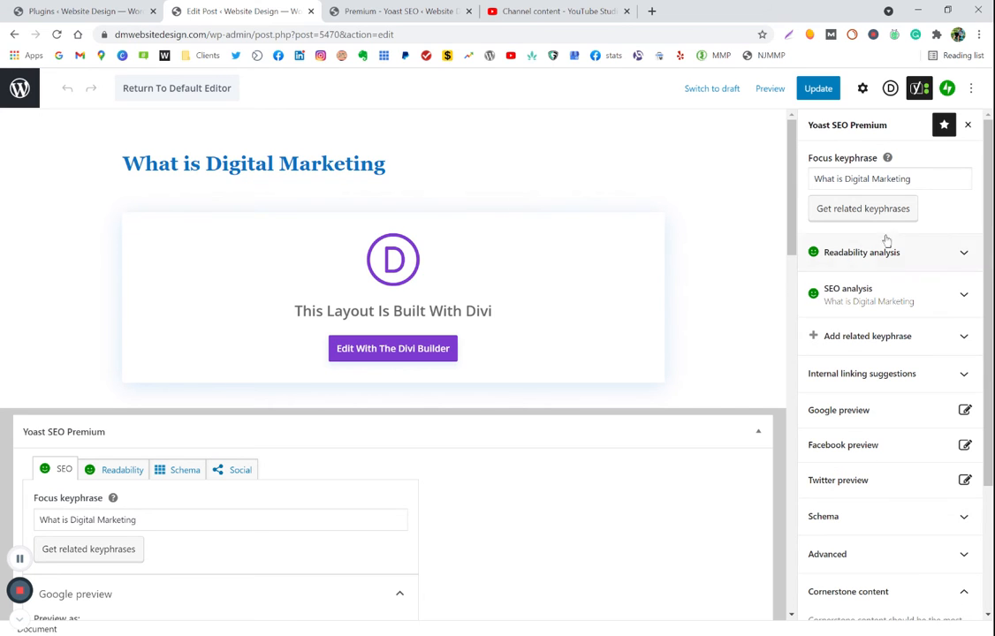
left_click(923, 179)
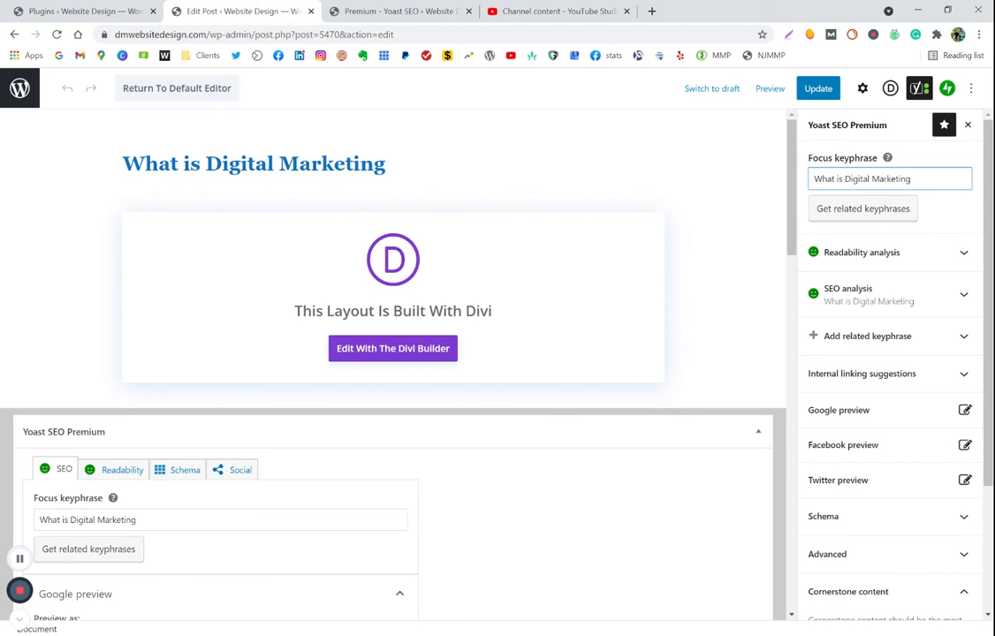
left_click(828, 209)
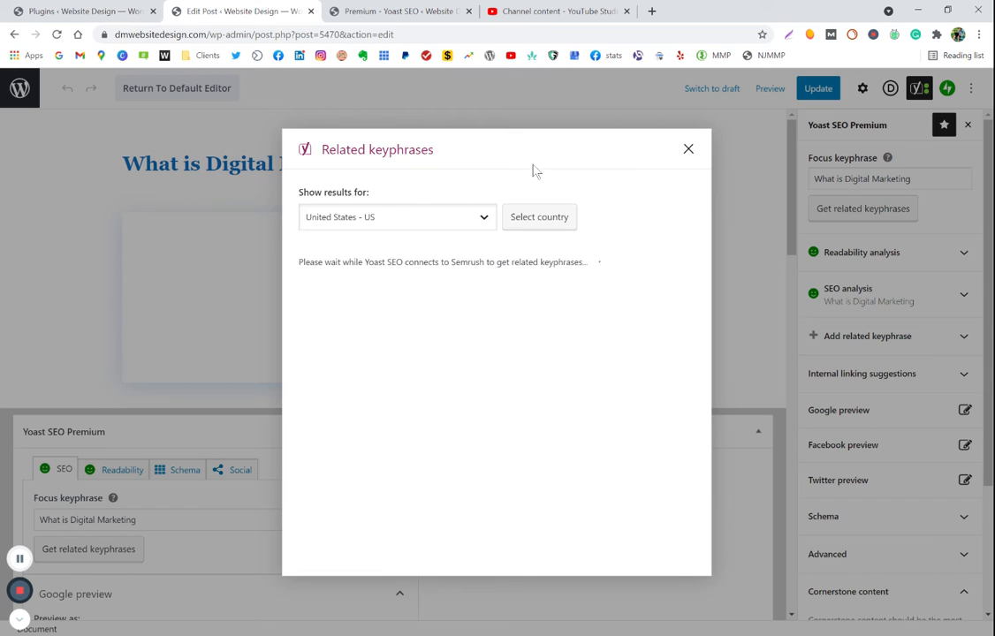
scroll(456, 289, "down", 1)
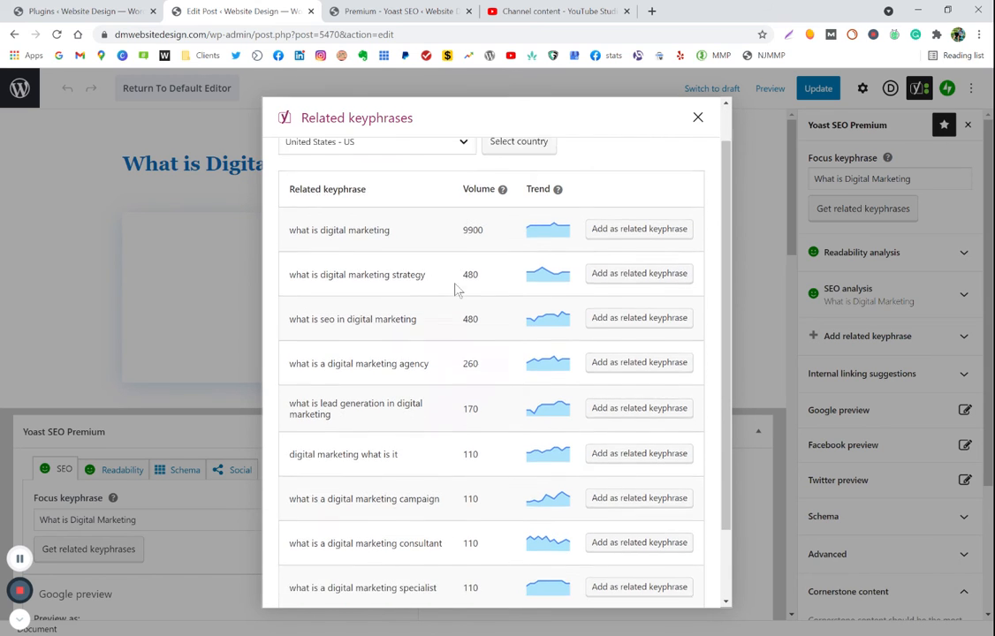
scroll(456, 289, "down", 1)
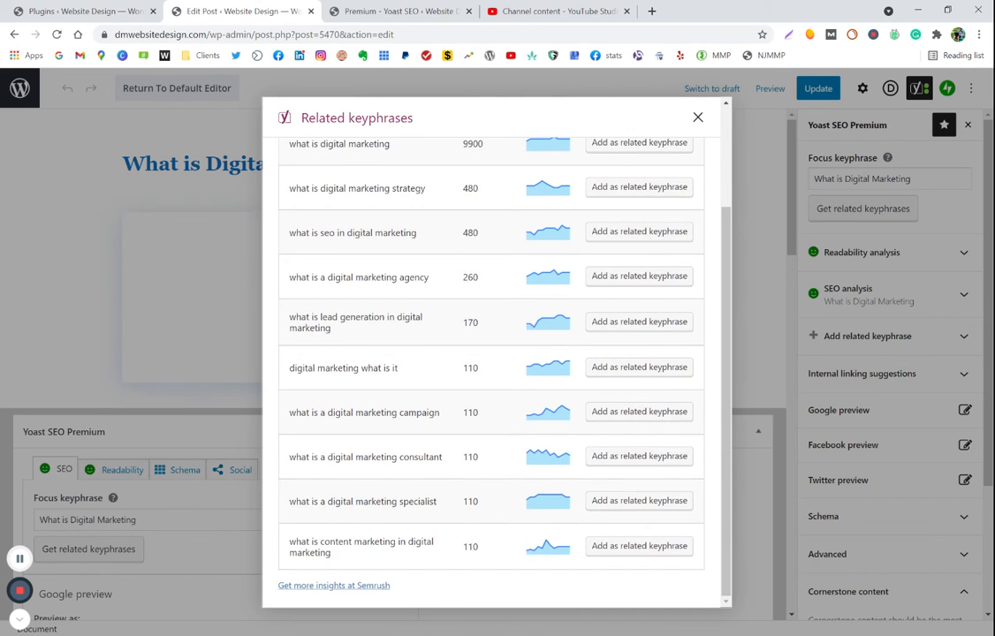
scroll(491, 371, "up", 2)
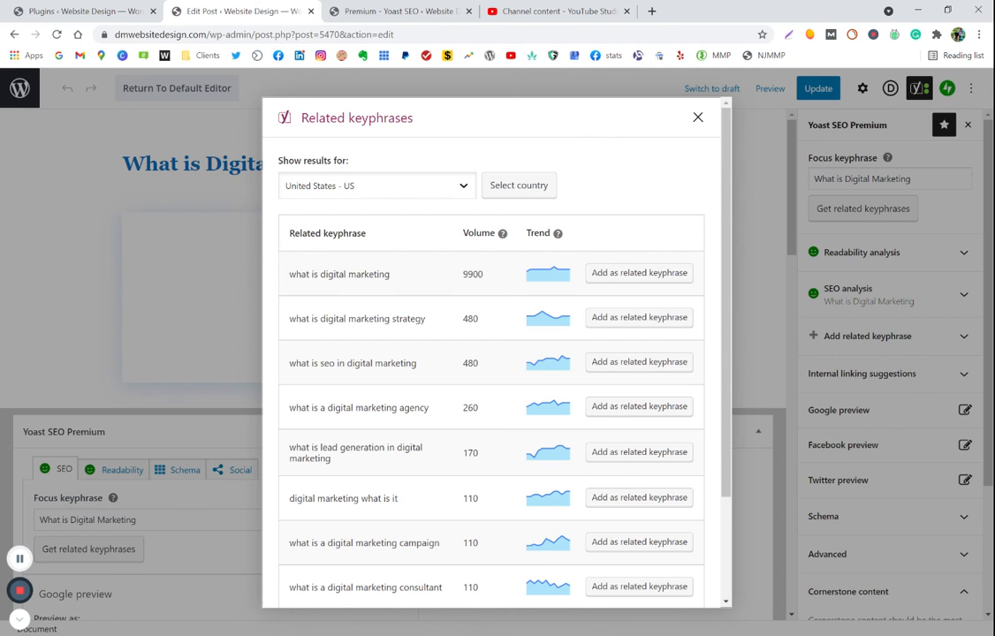
scroll(521, 431, "down", 2)
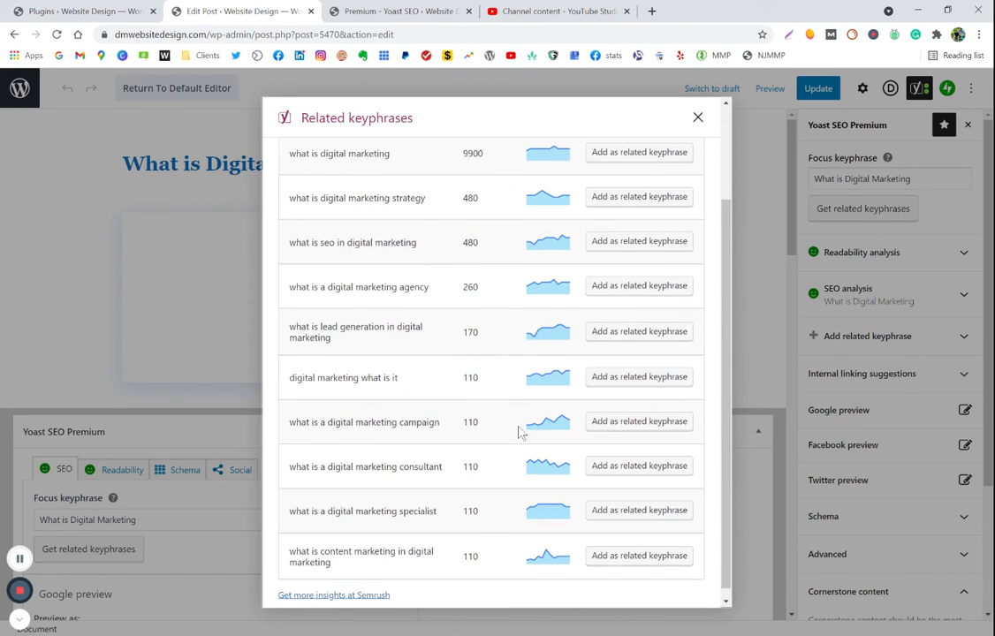
scroll(521, 431, "up", 3)
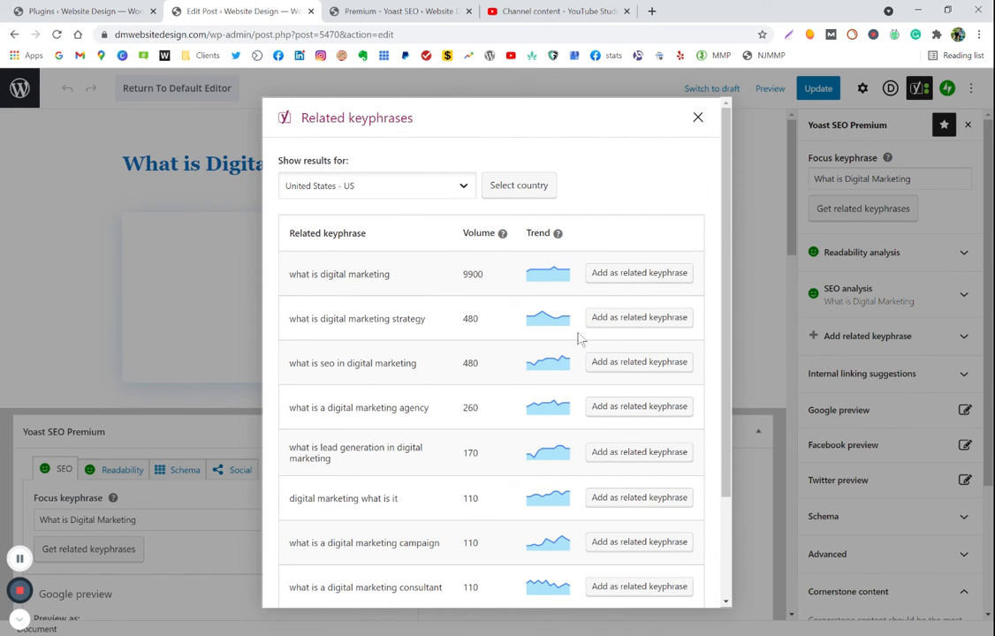
scroll(486, 583, "down", 3)
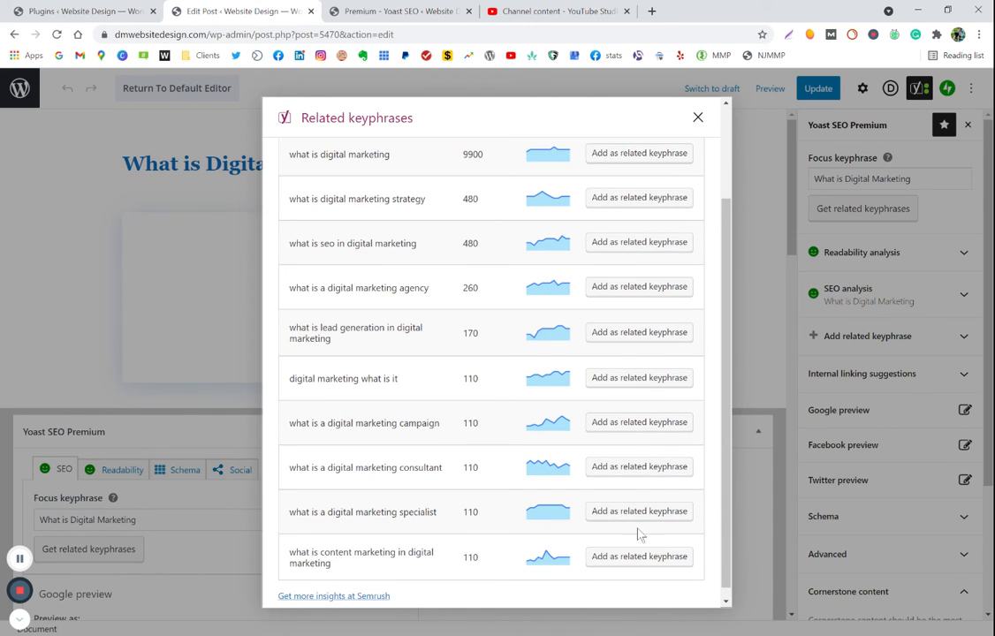
scroll(497, 353, "up", 3)
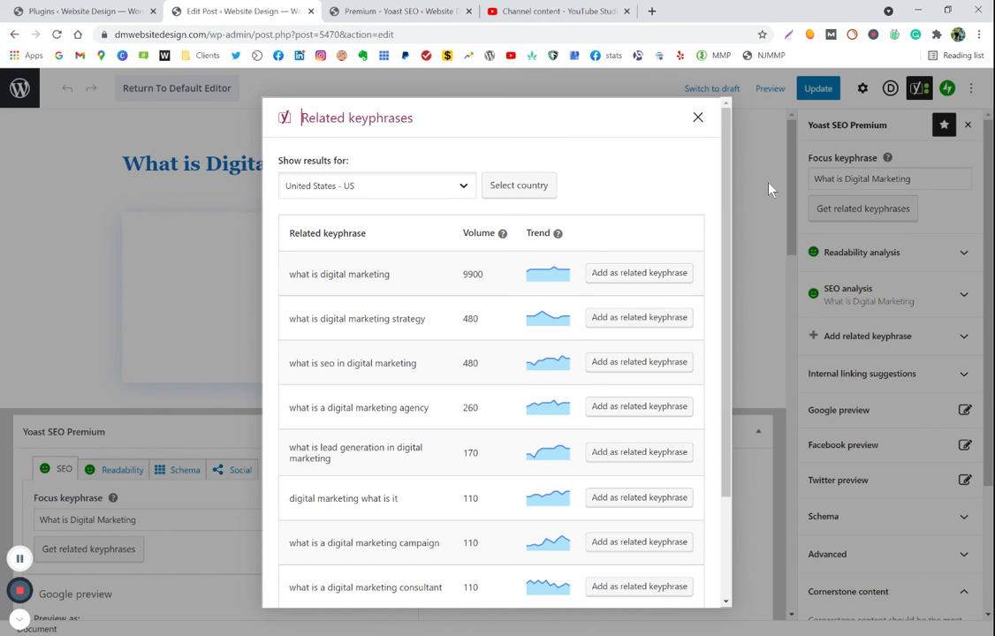
left_click(697, 117)
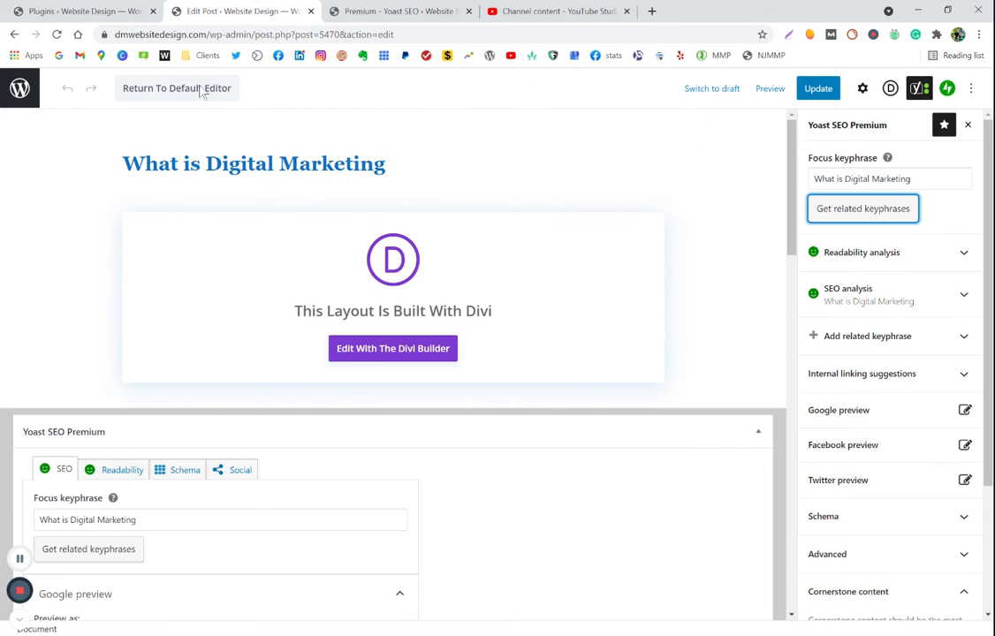
Open the post in the Divi Builder, look through its content down to the comments, and return to the beginning of the page
left_click(457, 364)
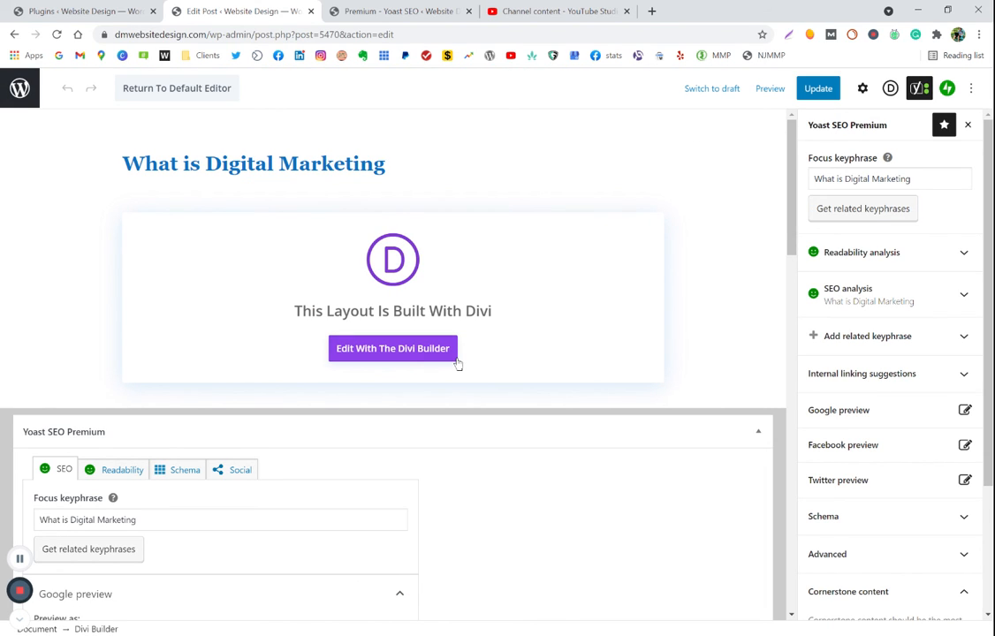
left_click(397, 350)
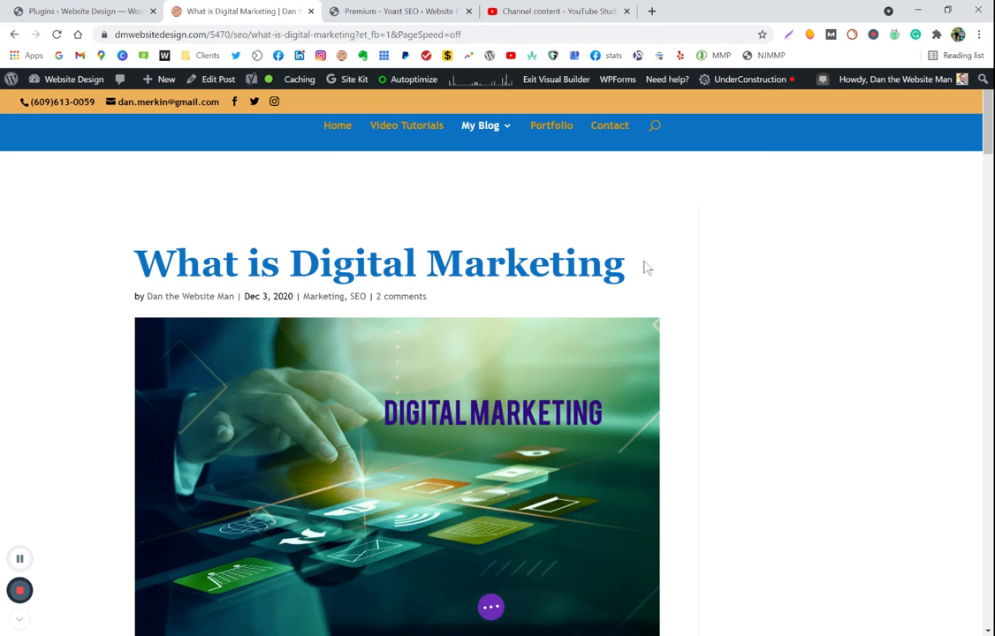
scroll(644, 264, "down", 3)
scroll(629, 212, "down", 2)
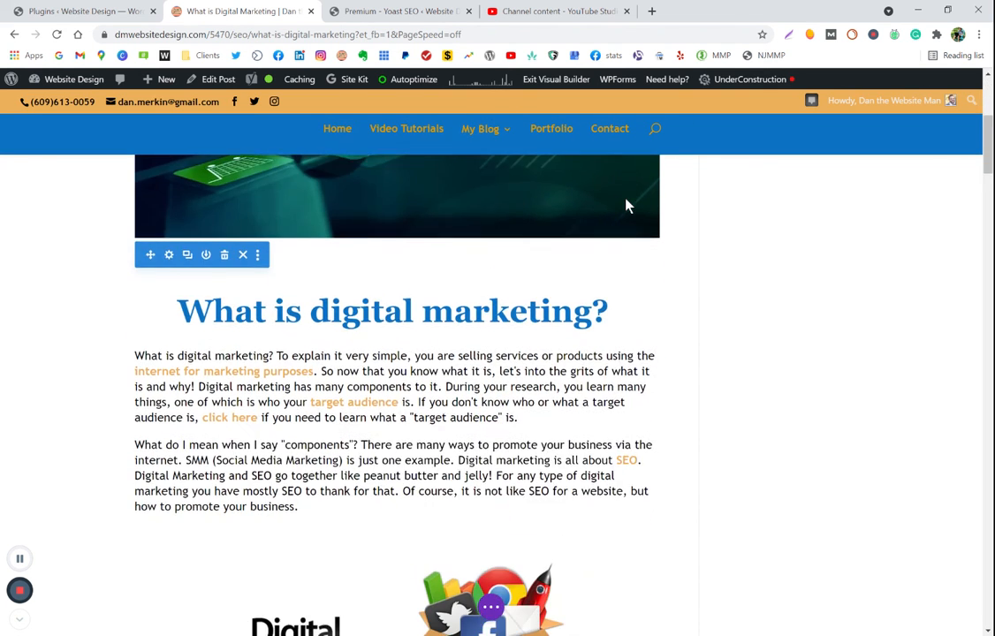
scroll(625, 205, "down", 3)
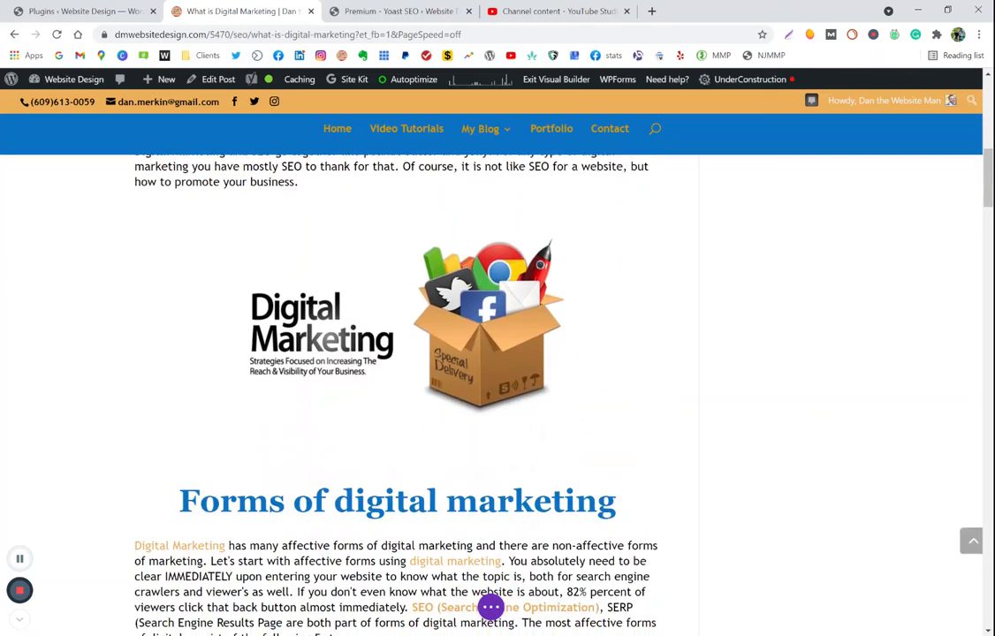
scroll(625, 205, "down", 4)
scroll(397, 353, "down", 10)
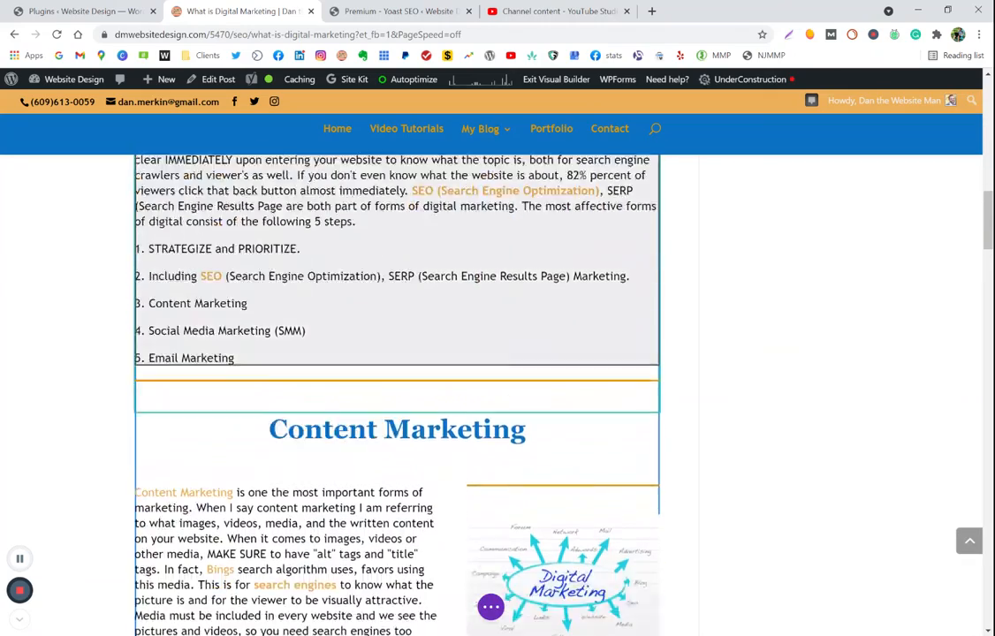
scroll(396, 353, "down", 6)
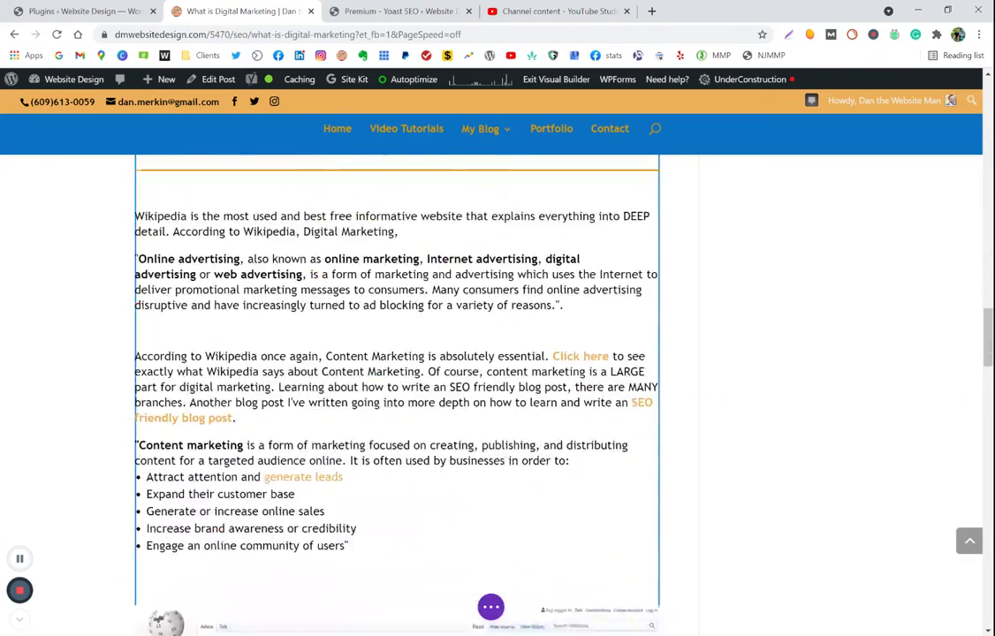
scroll(396, 353, "down", 9)
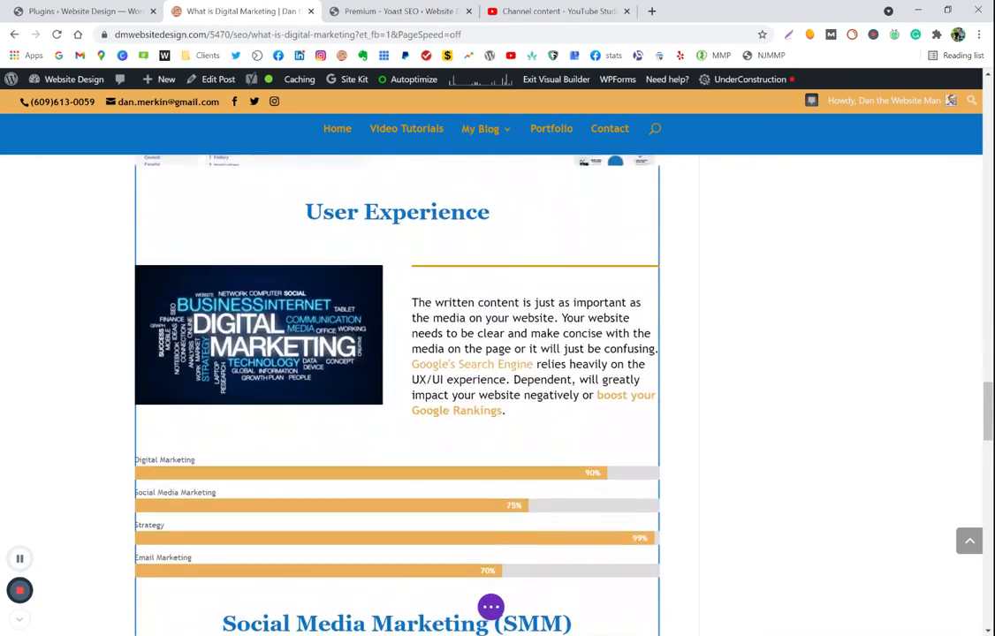
scroll(397, 353, "down", 11)
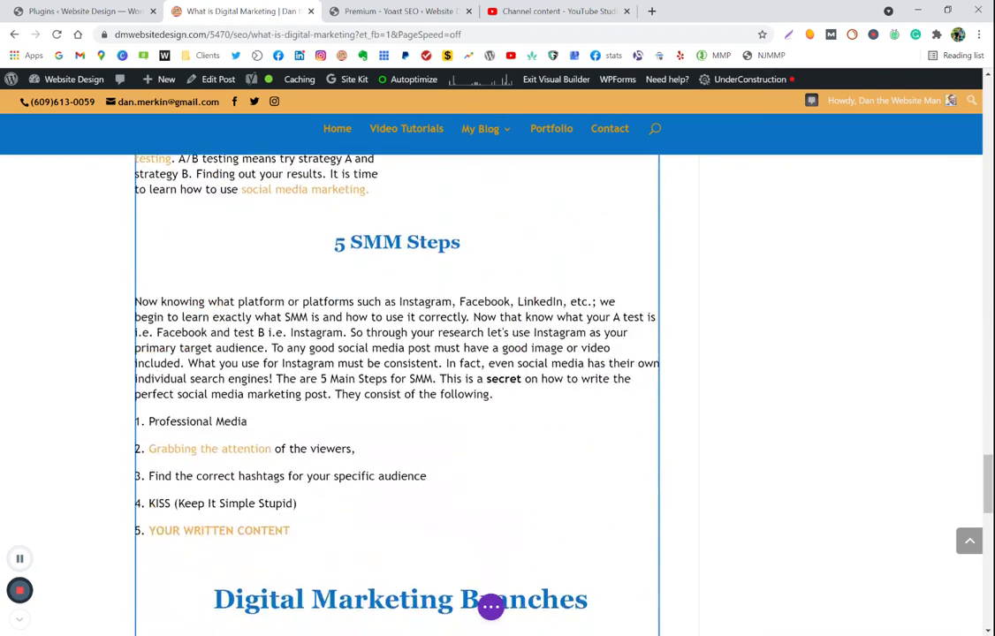
scroll(396, 393, "down", 5)
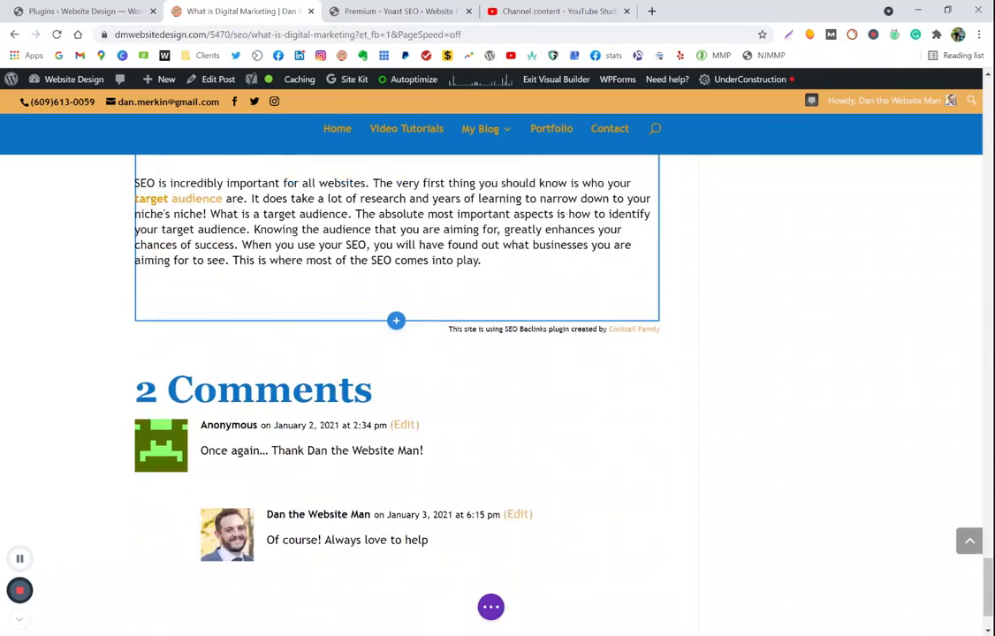
scroll(396, 393, "up", 14)
scroll(658, 173, "up", 5)
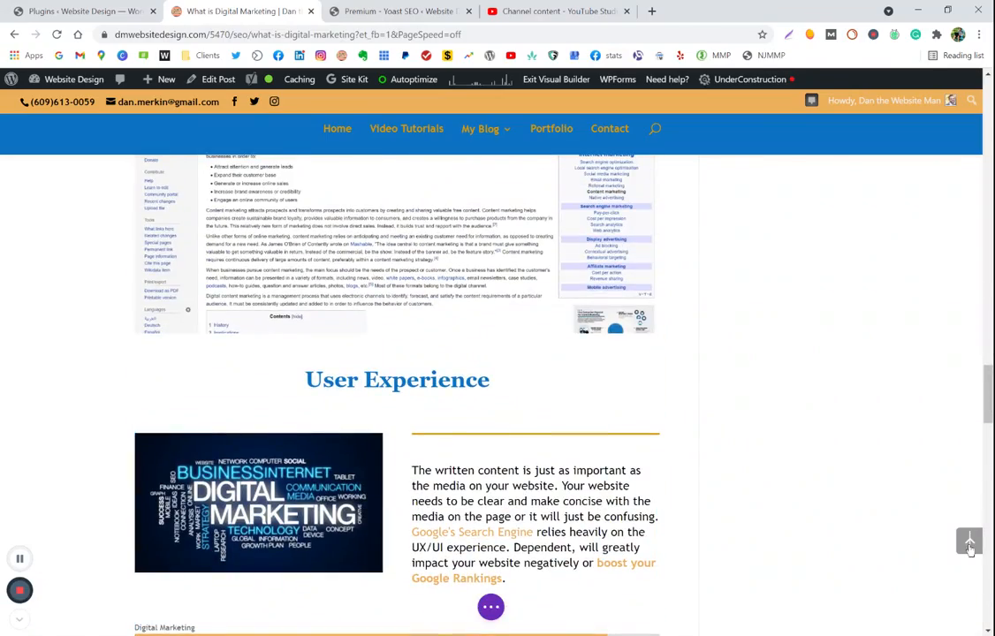
left_click(969, 544)
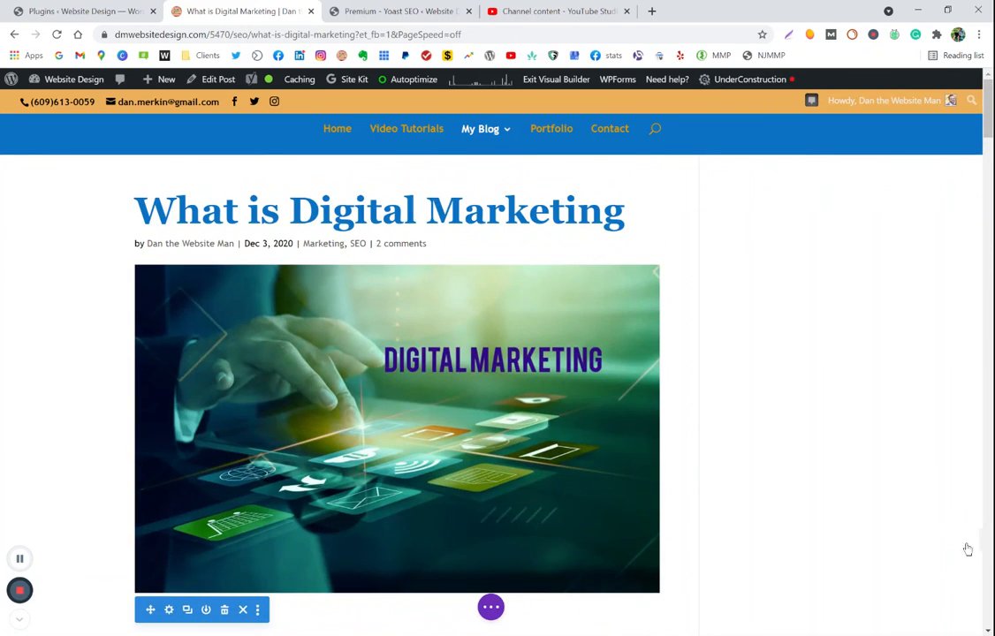
Switch to YouTube Studio to view the channel's uploaded videos
left_click(563, 11)
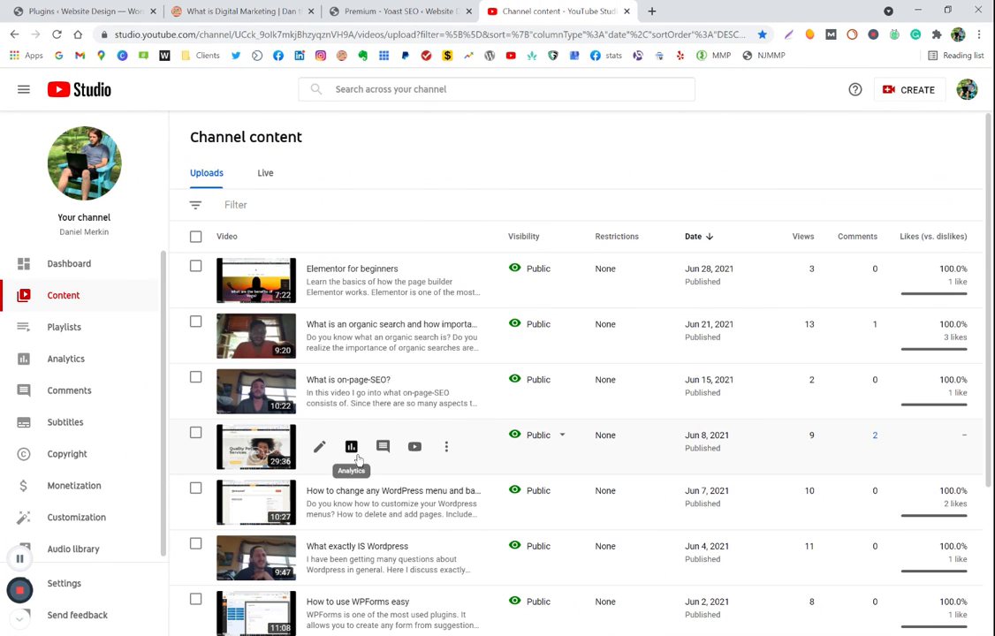